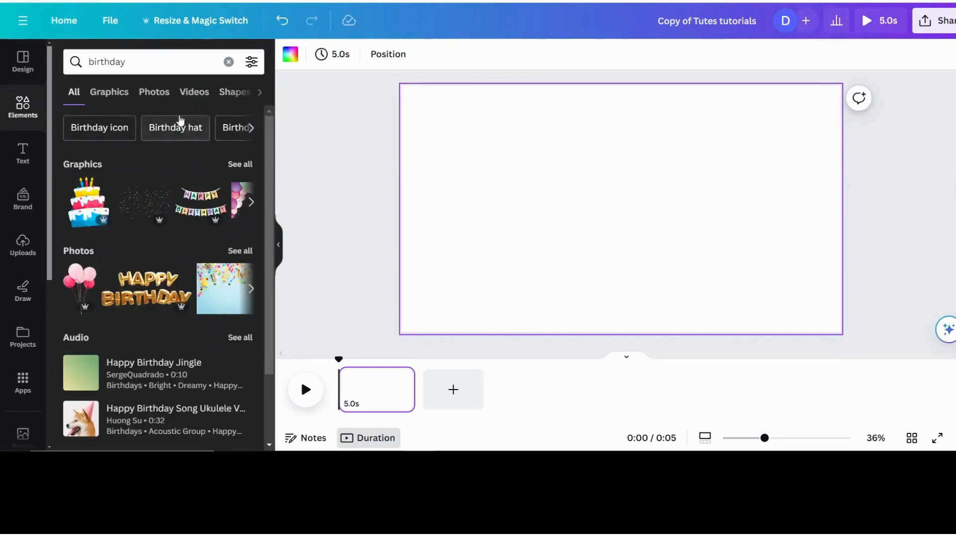
Add the 15.0s birthday video of a cupcake with a candle and confetti, and set it as the page background.
left_click(192, 93)
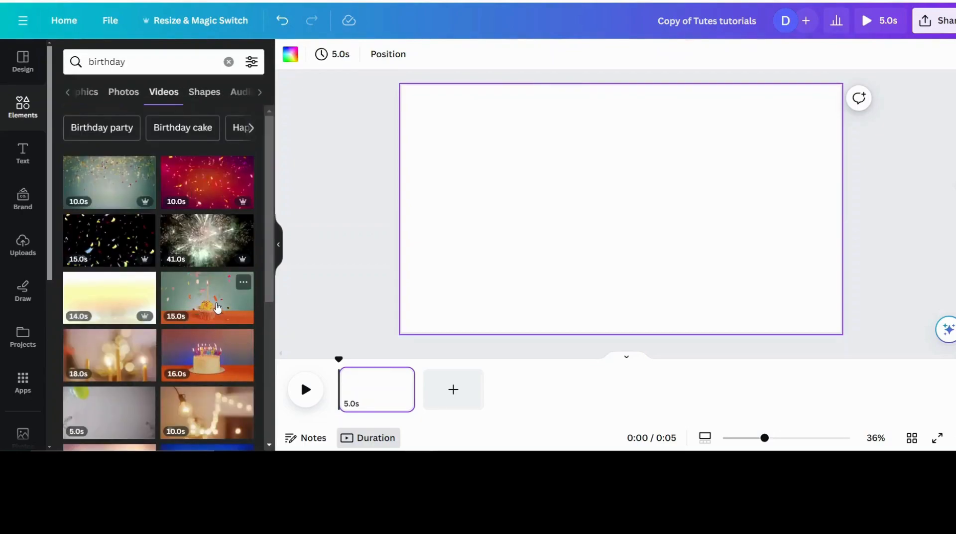
left_click(217, 307)
right_click(509, 189)
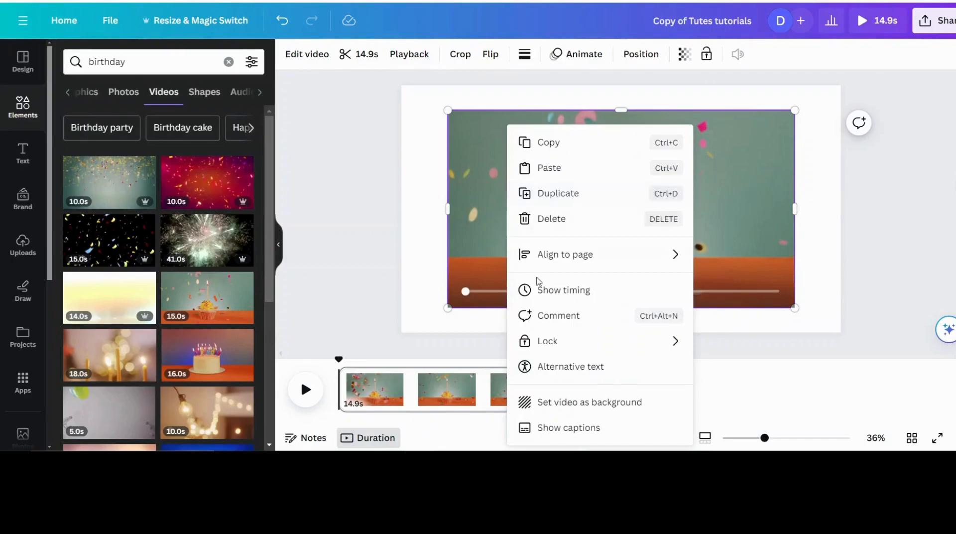
left_click(537, 402)
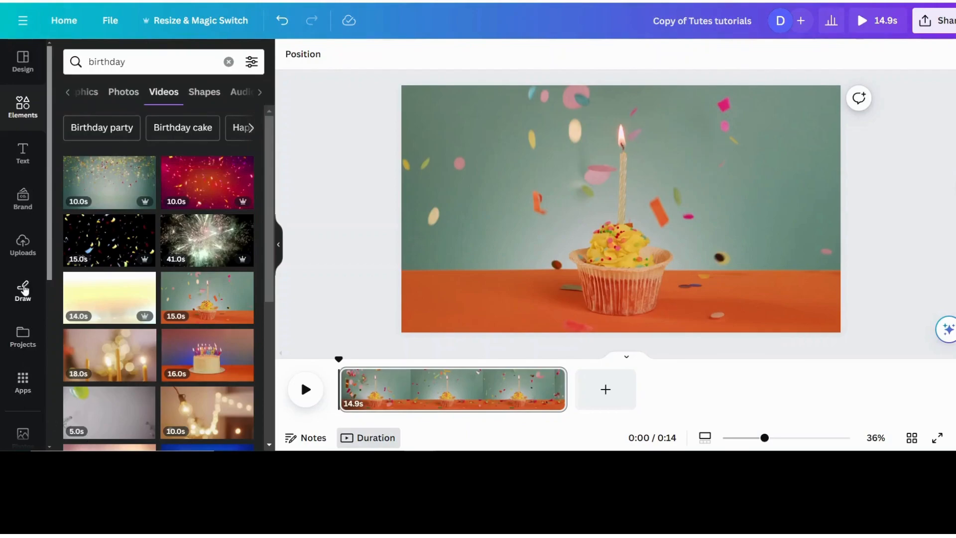
Search the audio library for "birthday" and filter the results to free tracks only.
scroll(24, 289, "down", 3)
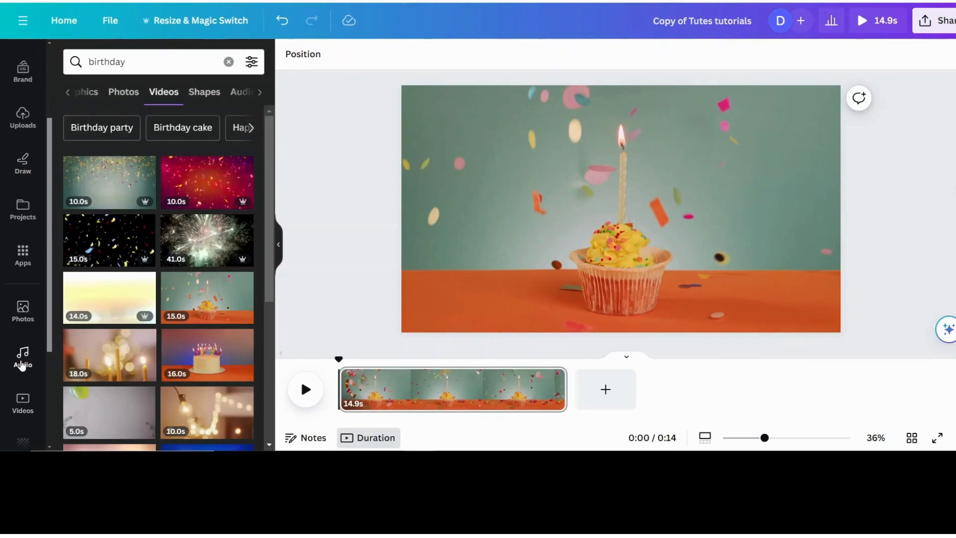
left_click(22, 359)
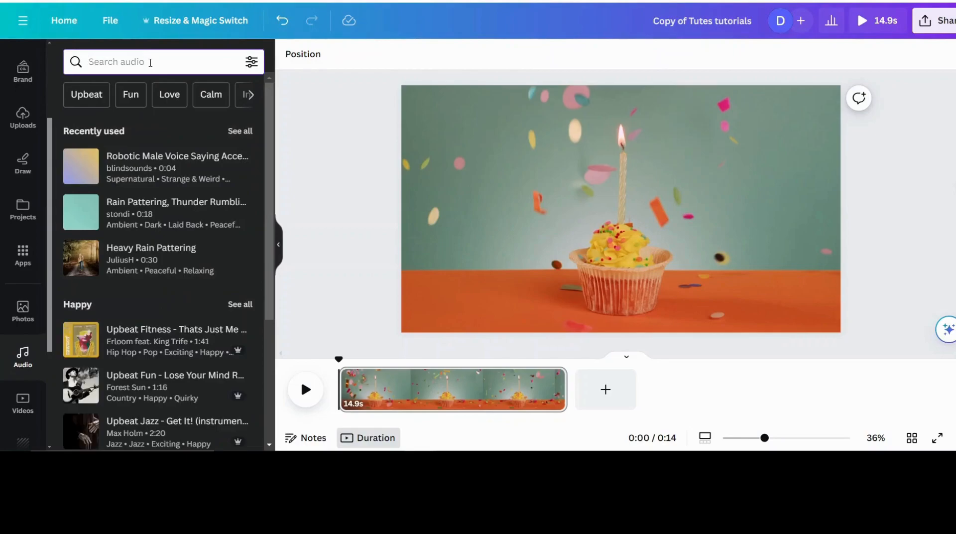
type("birthday")
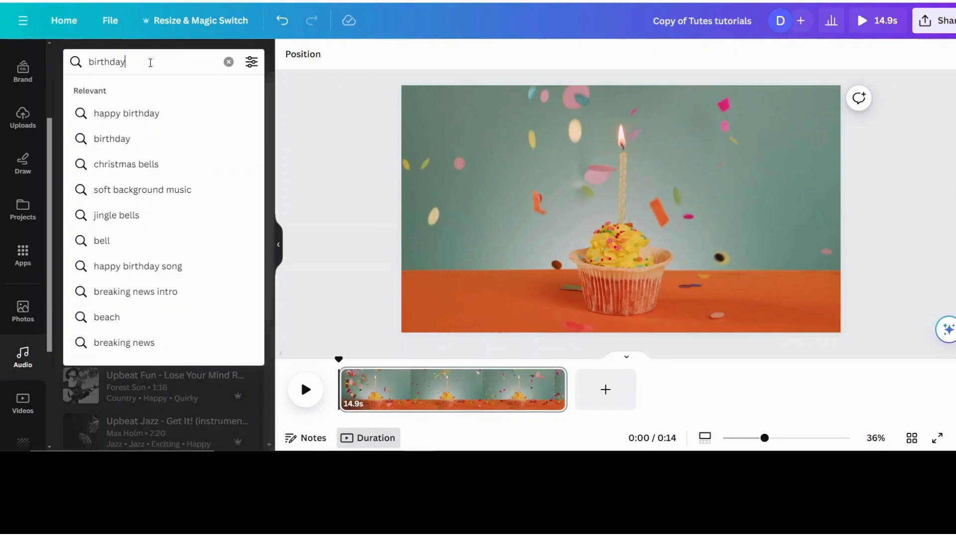
key("Return")
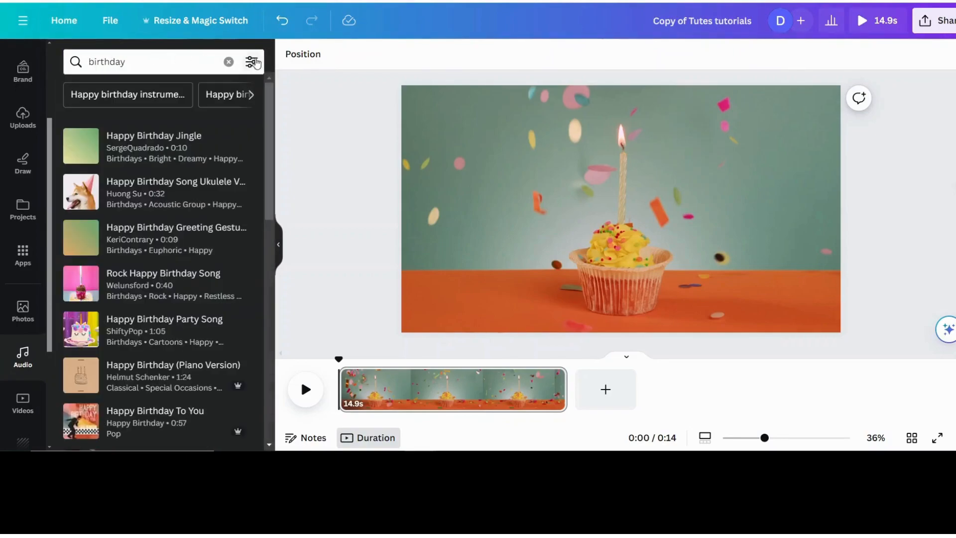
left_click(252, 62)
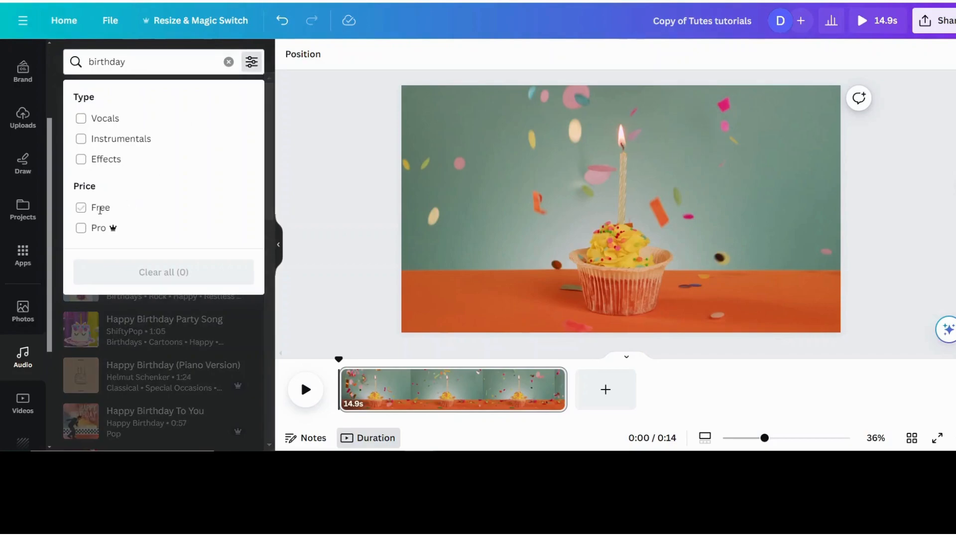
left_click(81, 209)
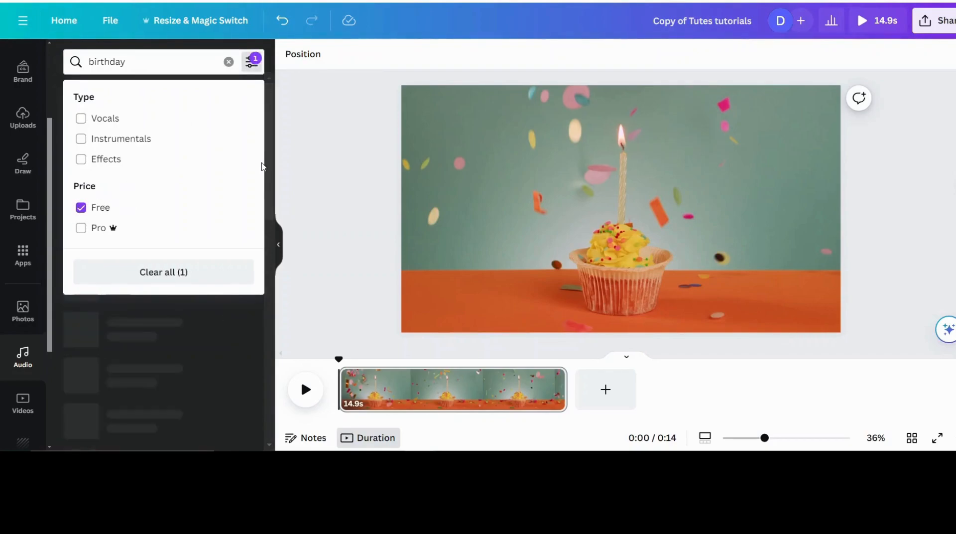
left_click(286, 145)
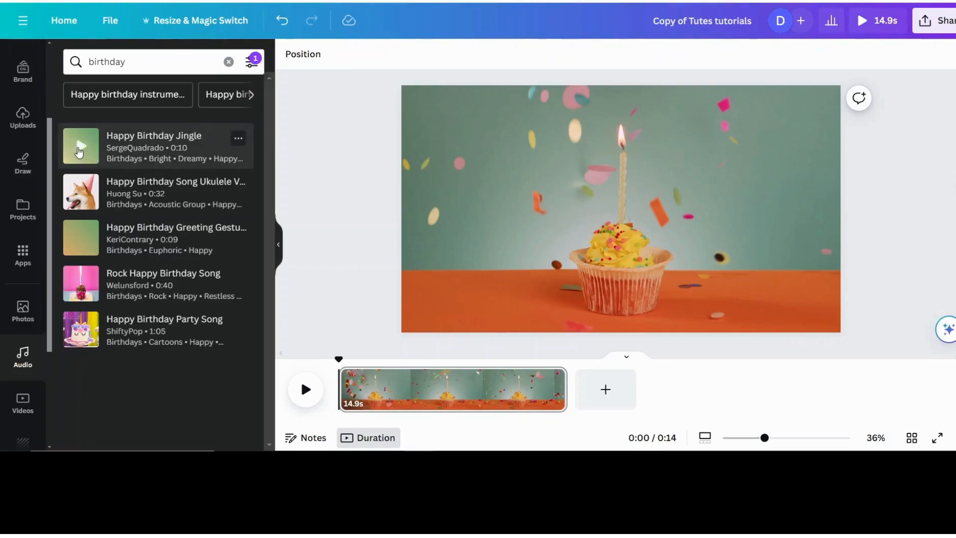
Listen to previews of the Happy Birthday Jingle, the Happy Birthday Greeting track and the Happy Birthday Song Ukulele Version.
left_click(84, 148)
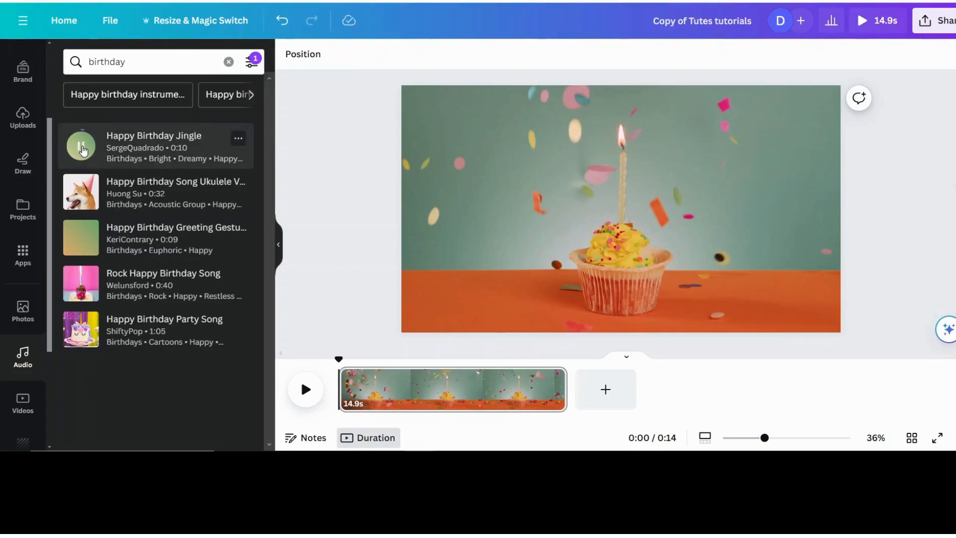
left_click(83, 150)
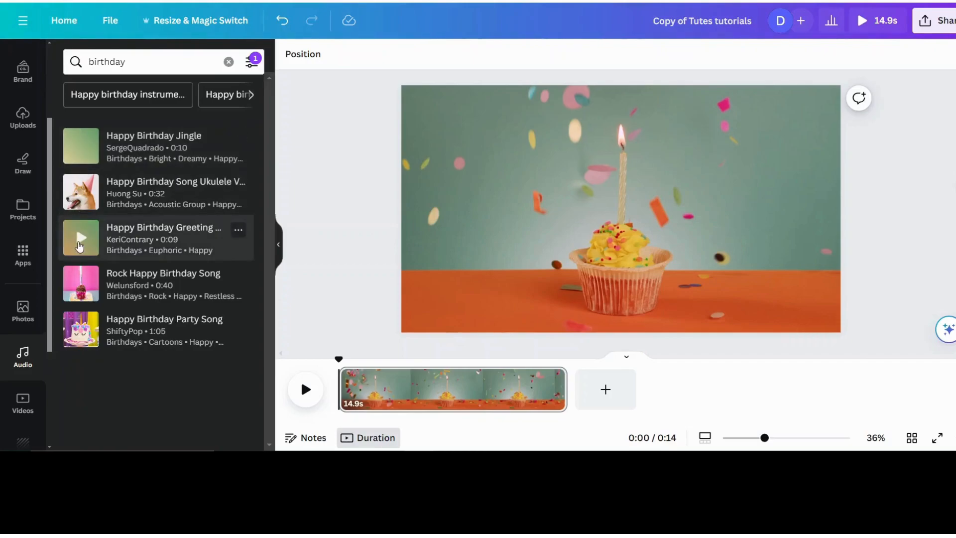
left_click(80, 246)
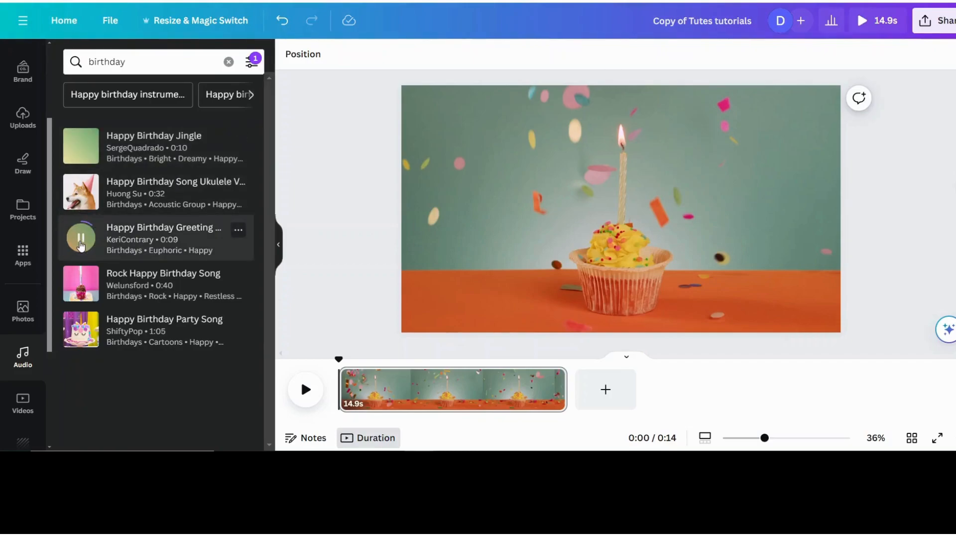
left_click(80, 246)
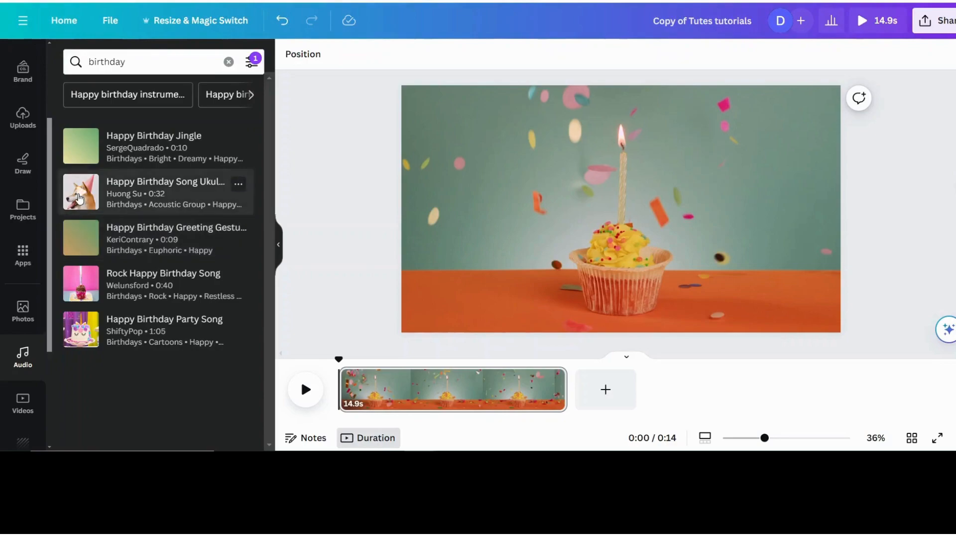
left_click(81, 198)
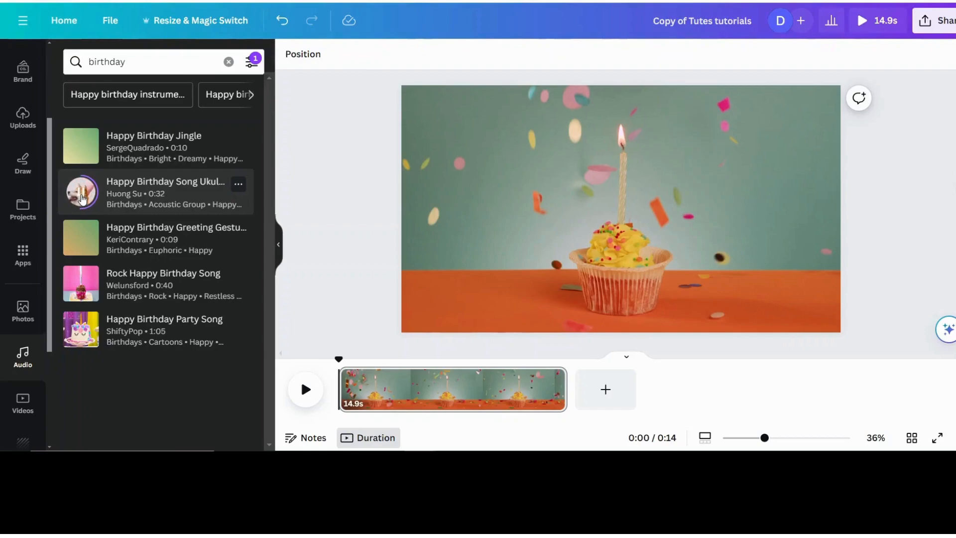
left_click(82, 199)
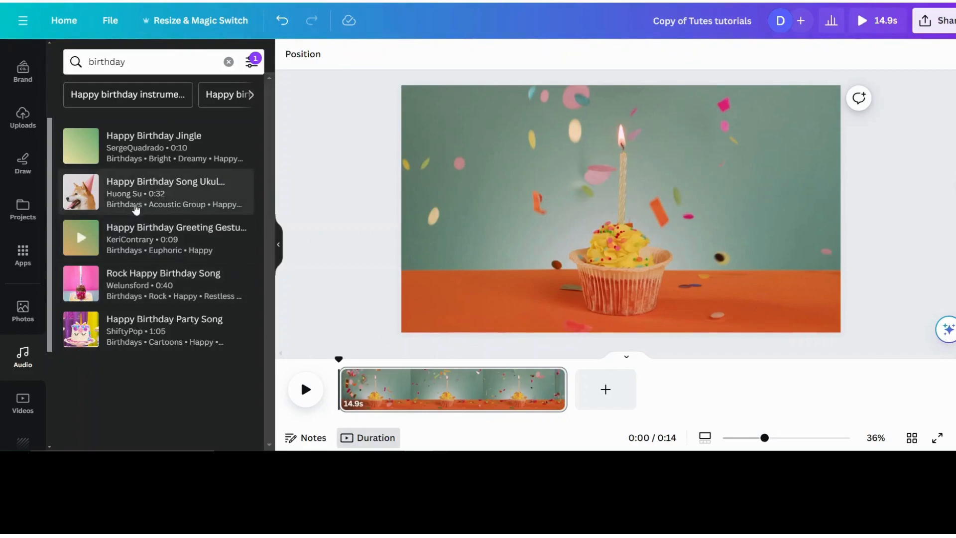
Add Happy Birthday Song Ukulele Version to the timeline and align it with the start of the video.
left_click(154, 192)
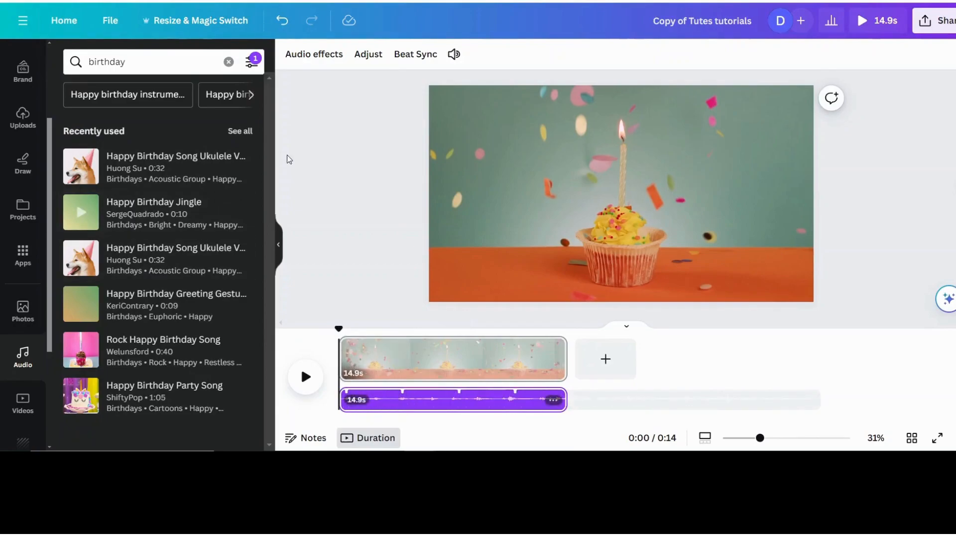
left_click(281, 21)
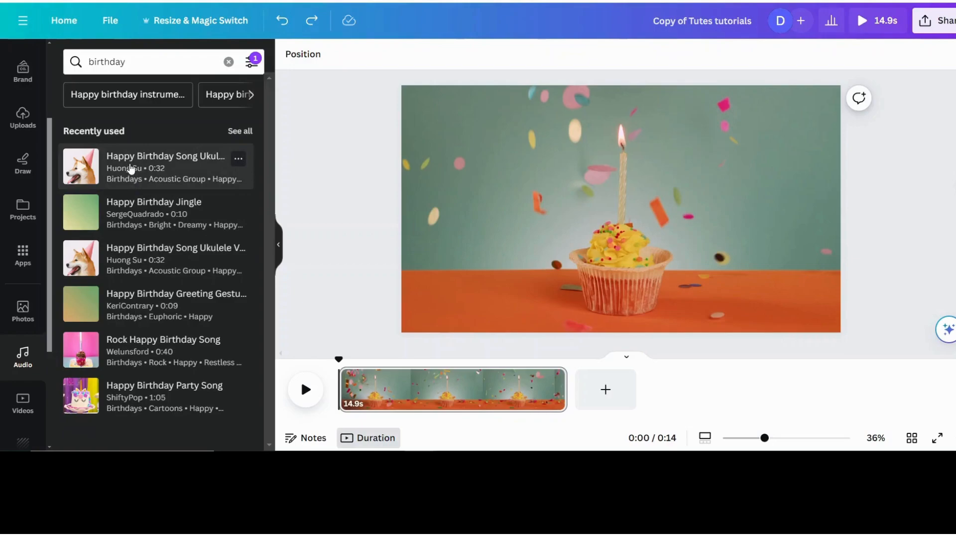
left_click_drag(139, 182, 391, 405)
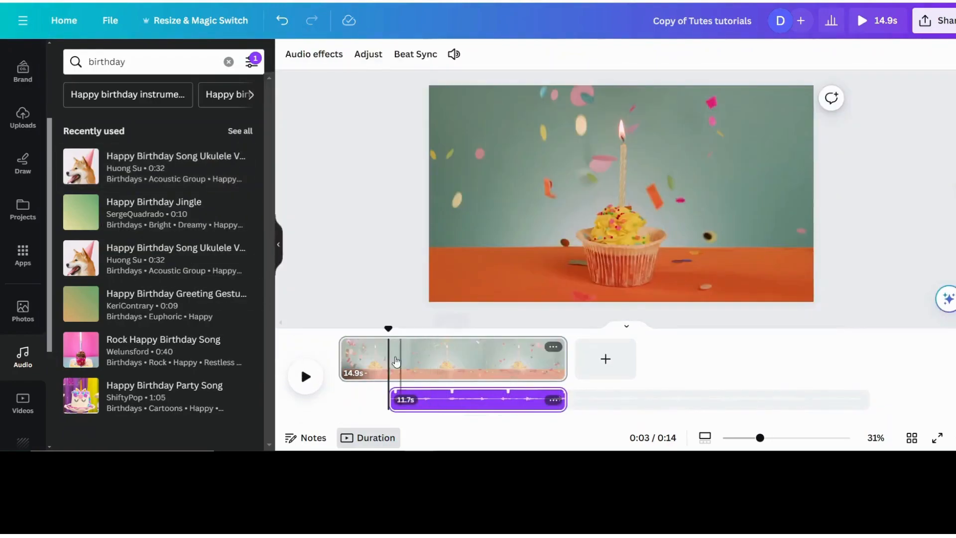
left_click_drag(386, 329, 340, 328)
left_click_drag(434, 401, 377, 411)
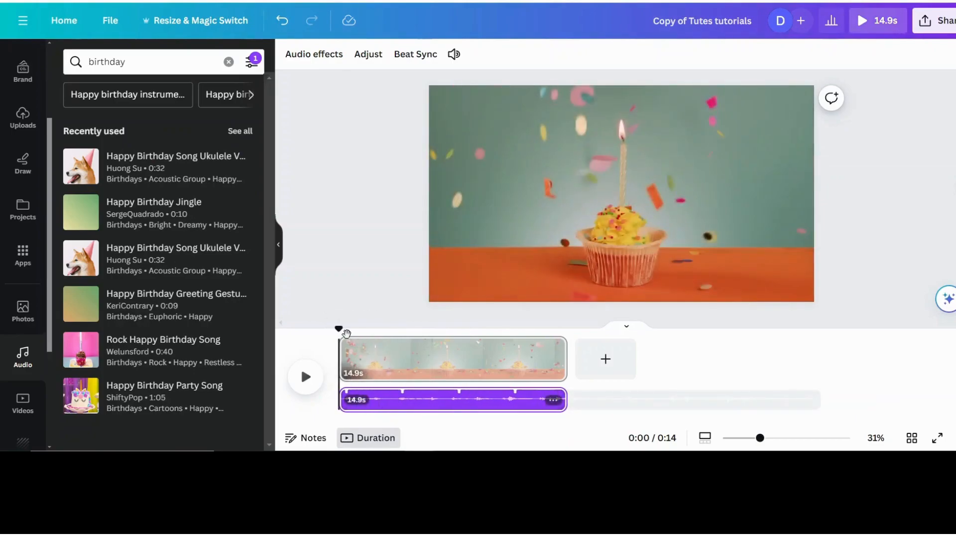
Play the video to the 0:04 mark, split the audio track there and delete the part after the split.
left_click(306, 383)
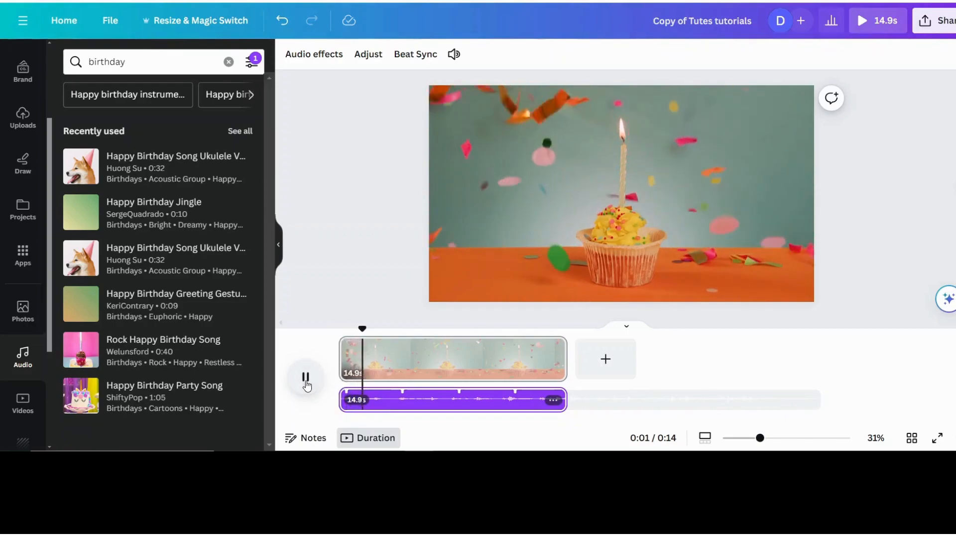
left_click(306, 380)
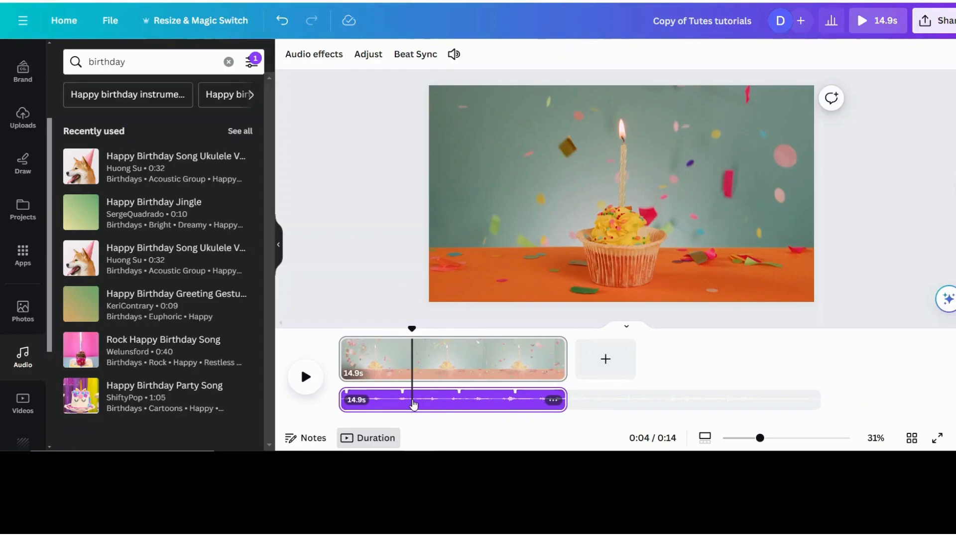
right_click(413, 404)
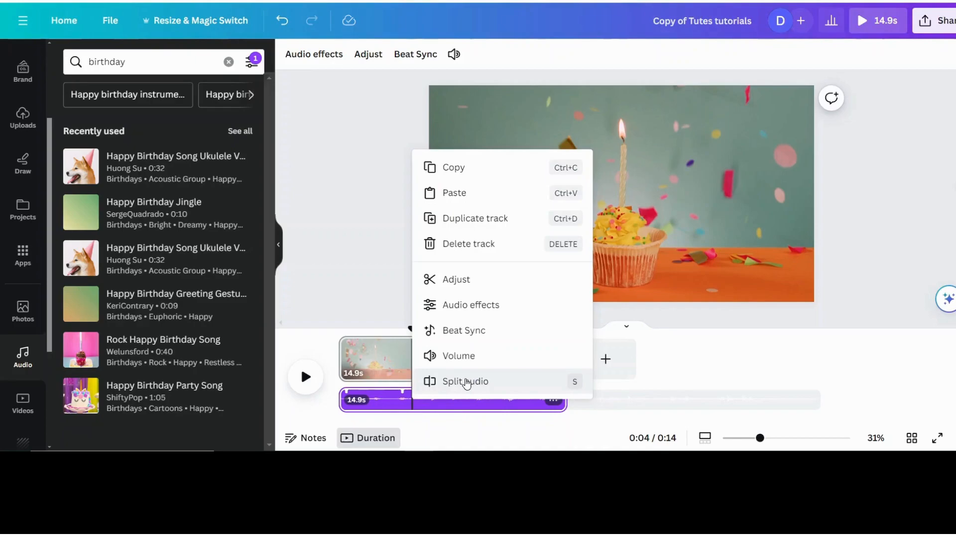
left_click(466, 383)
left_click(468, 402)
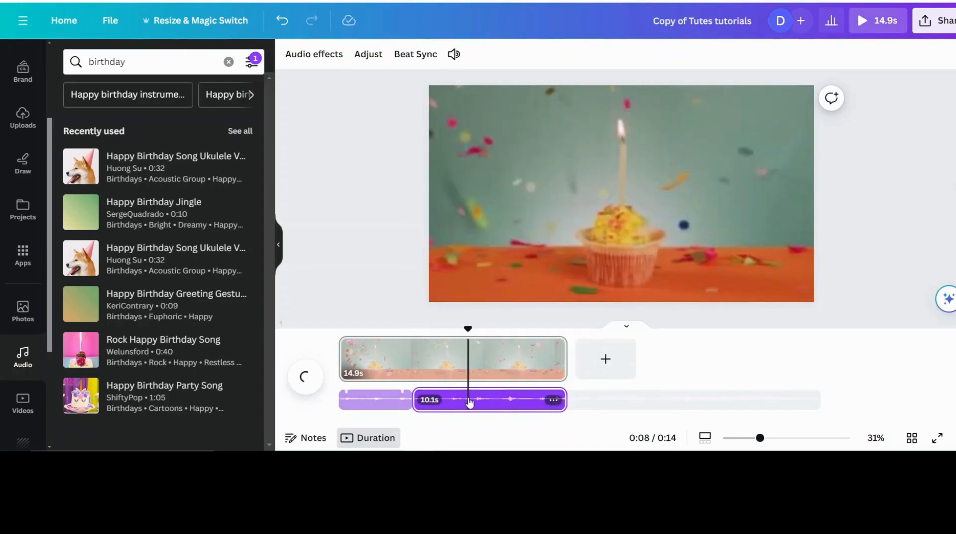
key("Delete")
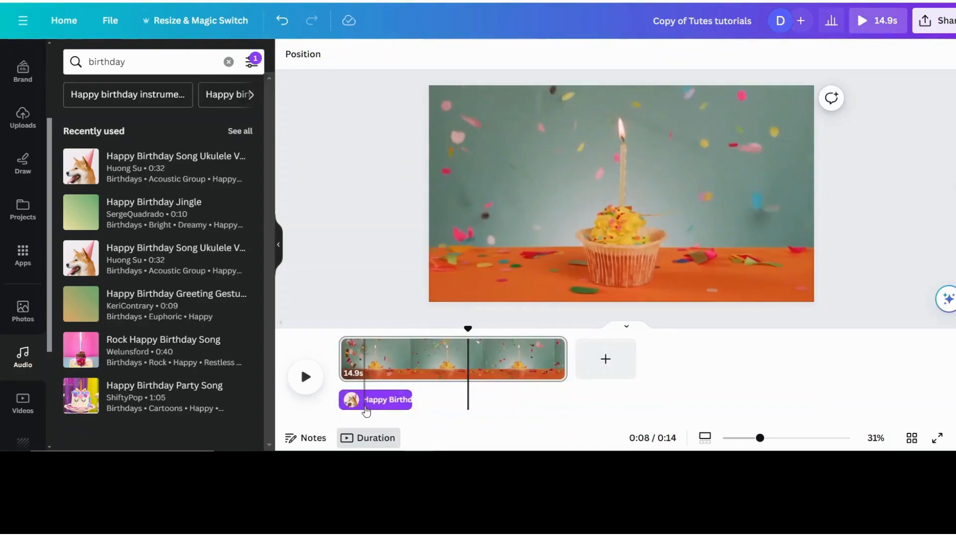
Undo the deletion and the split of the audio track.
left_click(283, 24)
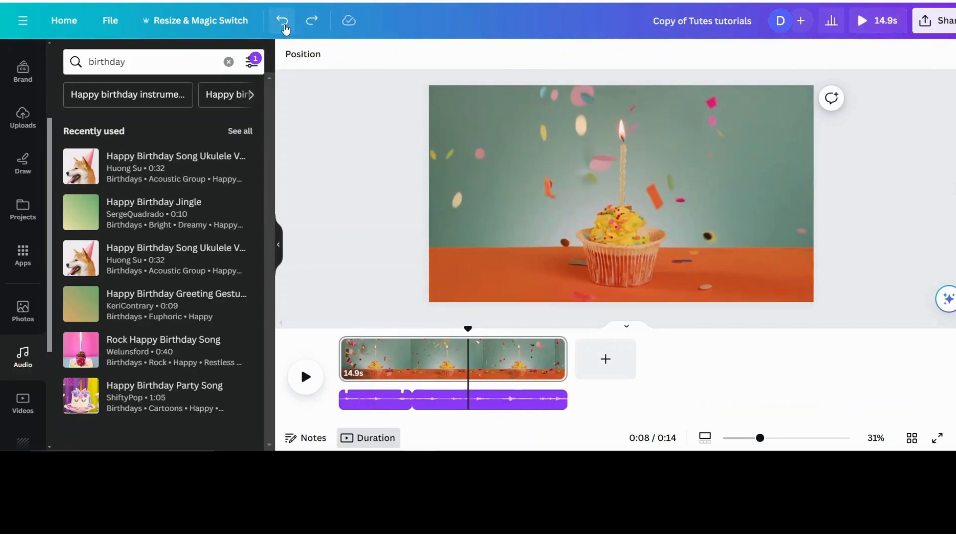
left_click(287, 29)
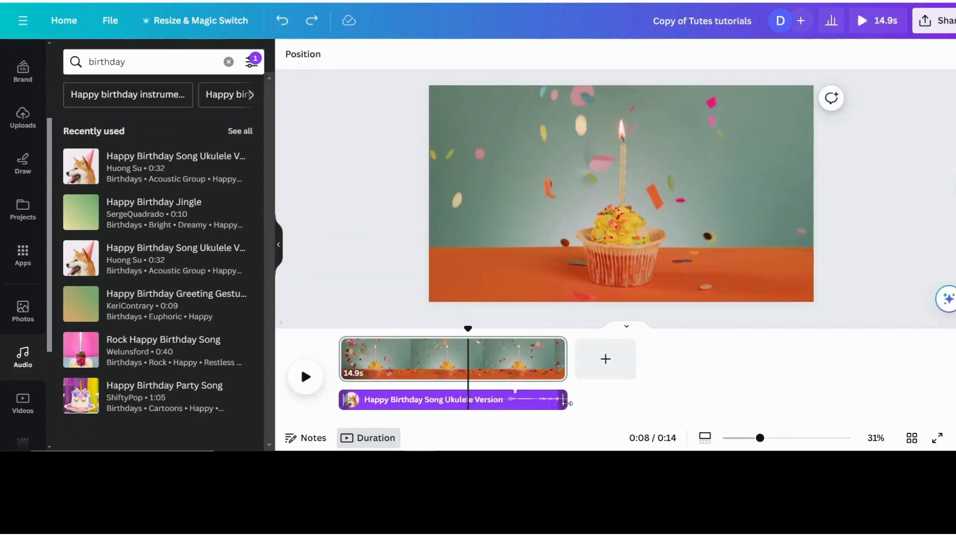
Trim the end of the audio track and shorten the cupcake video page to 4.5s to match it.
left_click_drag(567, 402, 406, 401)
left_click(514, 359)
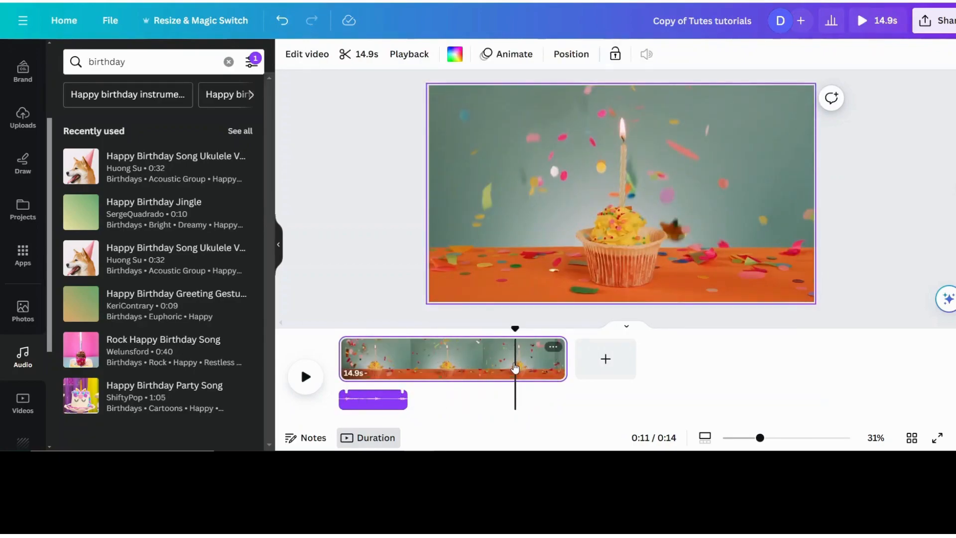
right_click(515, 368)
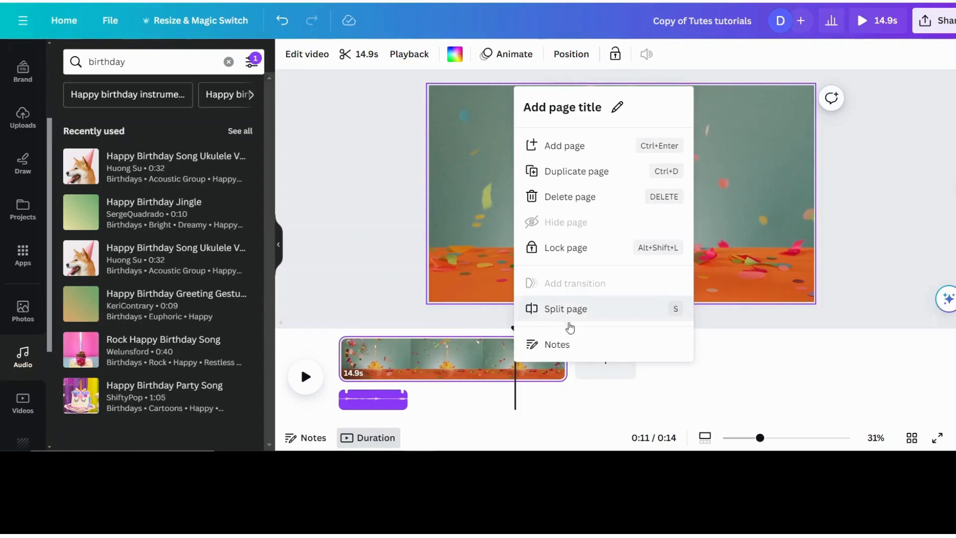
left_click(573, 319)
left_click_drag(475, 373, 406, 376)
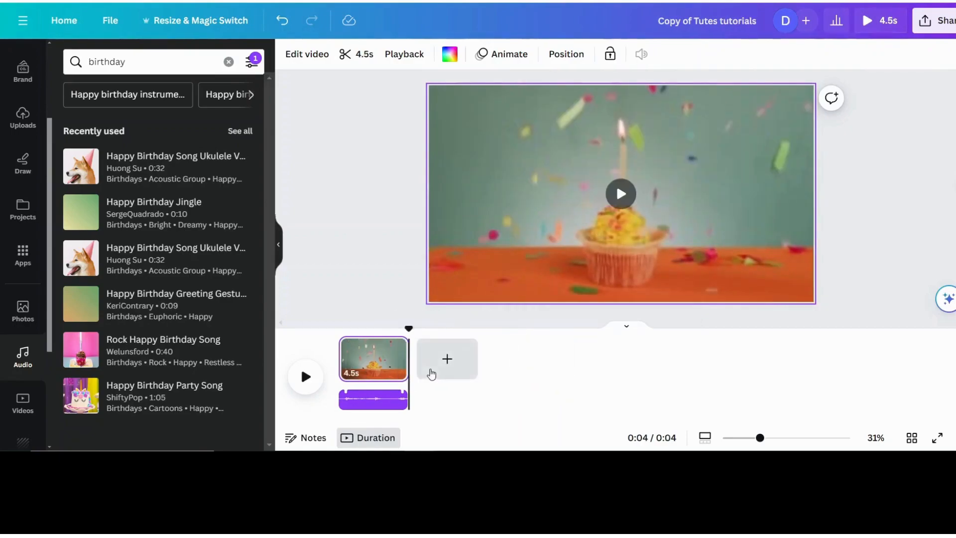
Add a blank second page after the cupcake clip and search the audio library for "rain drops".
left_click(441, 368)
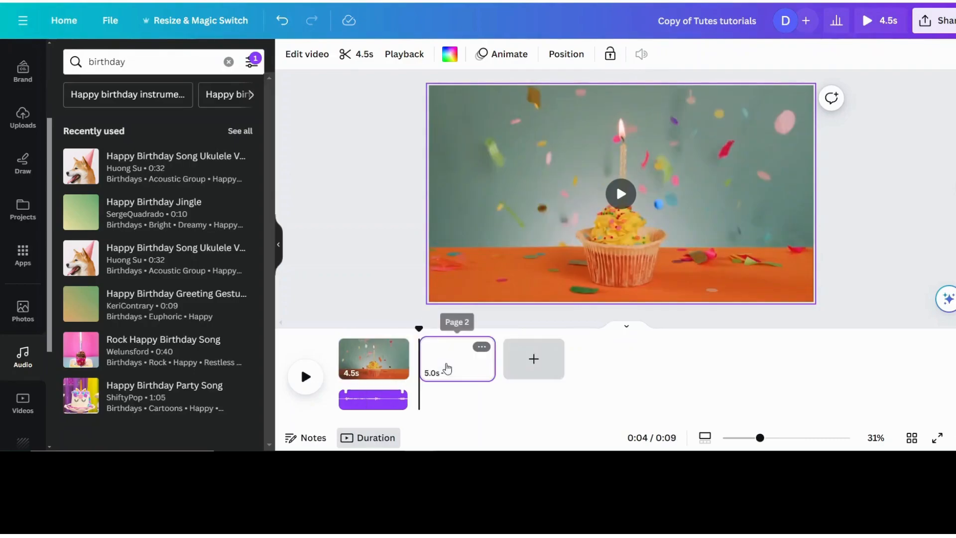
left_click_drag(140, 59, 24, 86)
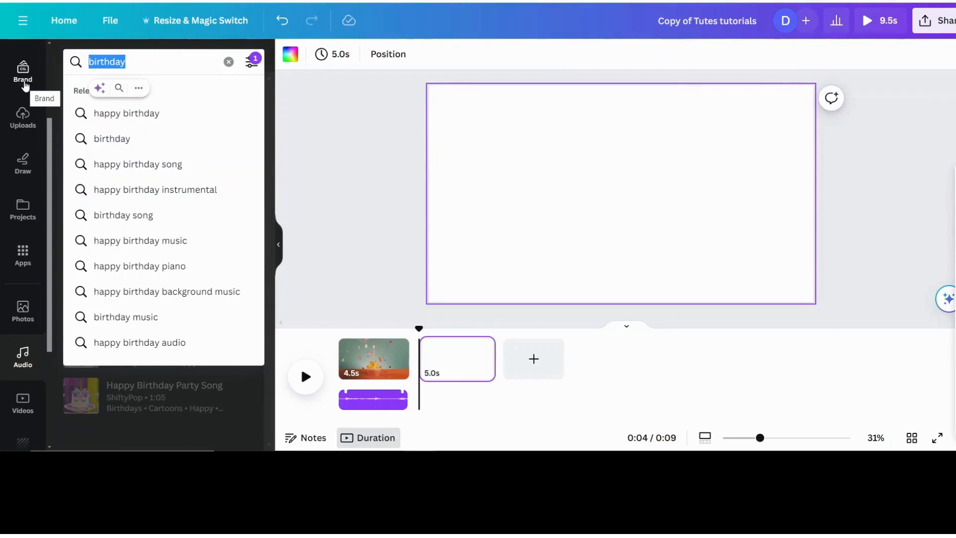
type("rain pu")
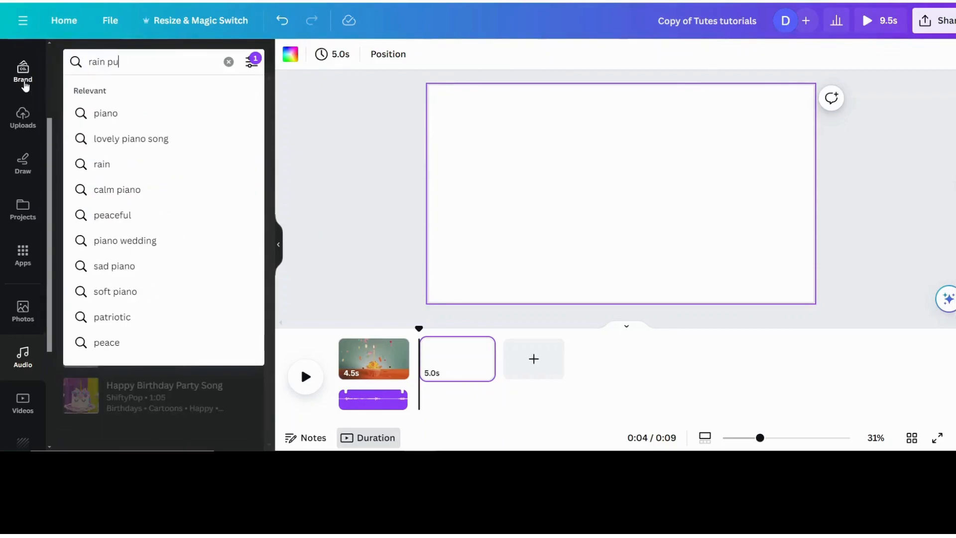
type(" drops")
key("Return")
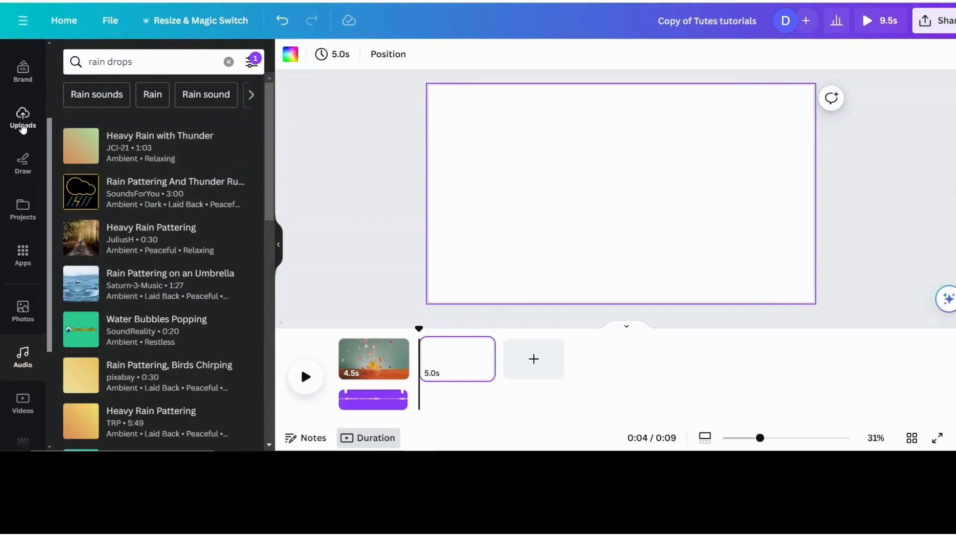
scroll(23, 149, "up", 3)
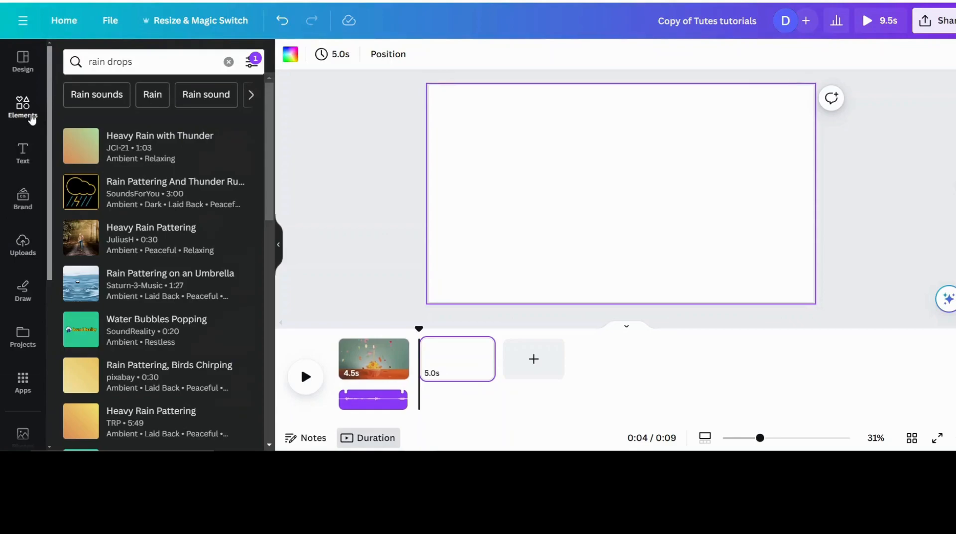
Search the video elements for "raindrops".
left_click(22, 105)
left_click(133, 59)
left_click_drag(133, 59, 61, 87)
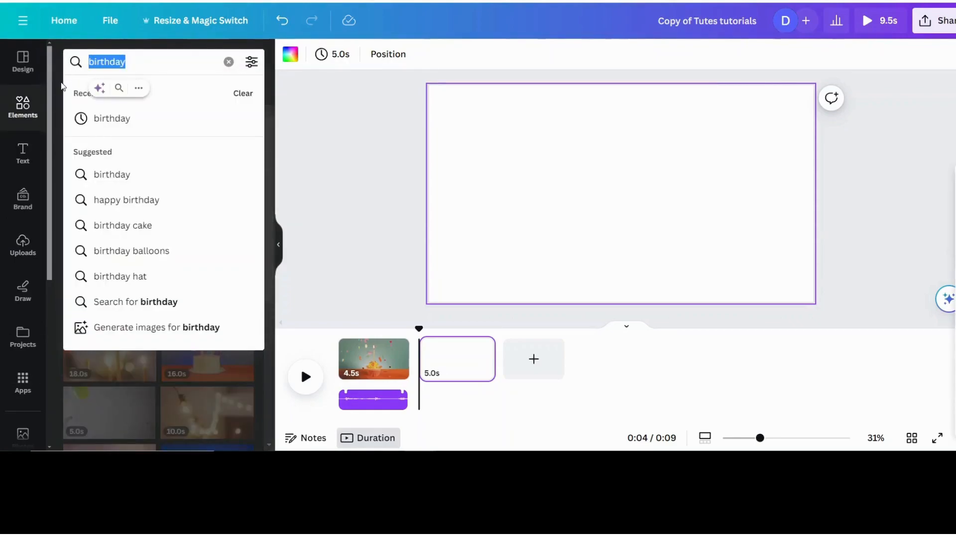
type("raindrops")
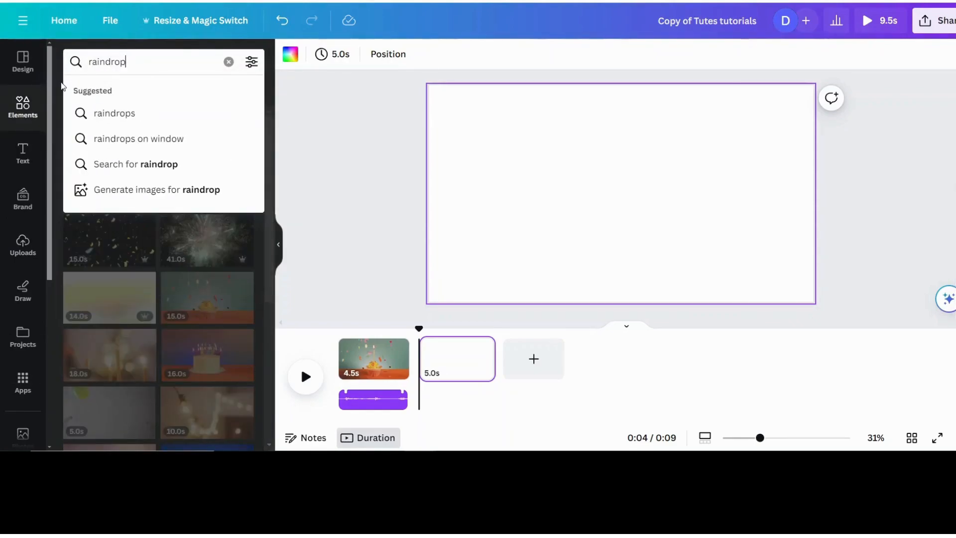
key("Return")
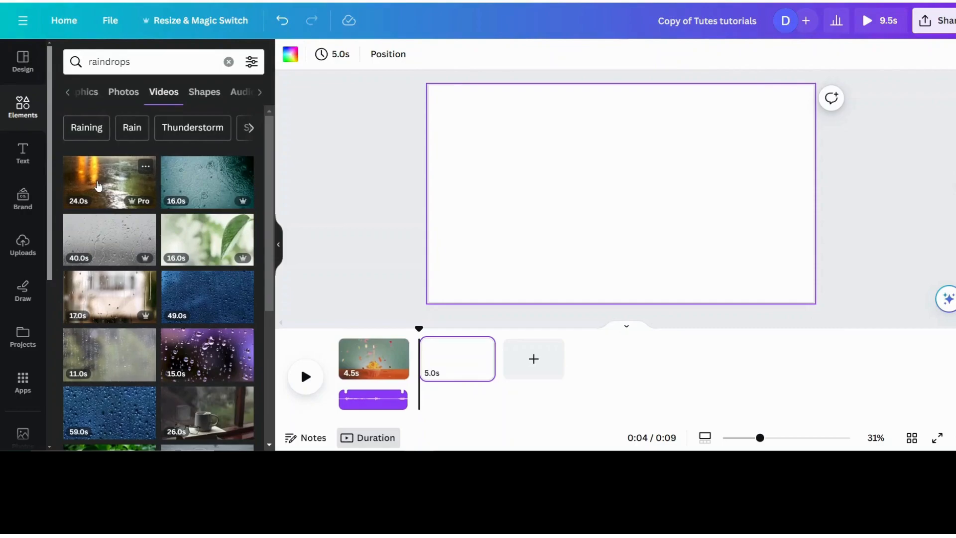
Add the 24.0s video of rain on a wet street with orange reflections and set it as the second page's background.
left_click(98, 186)
right_click(486, 188)
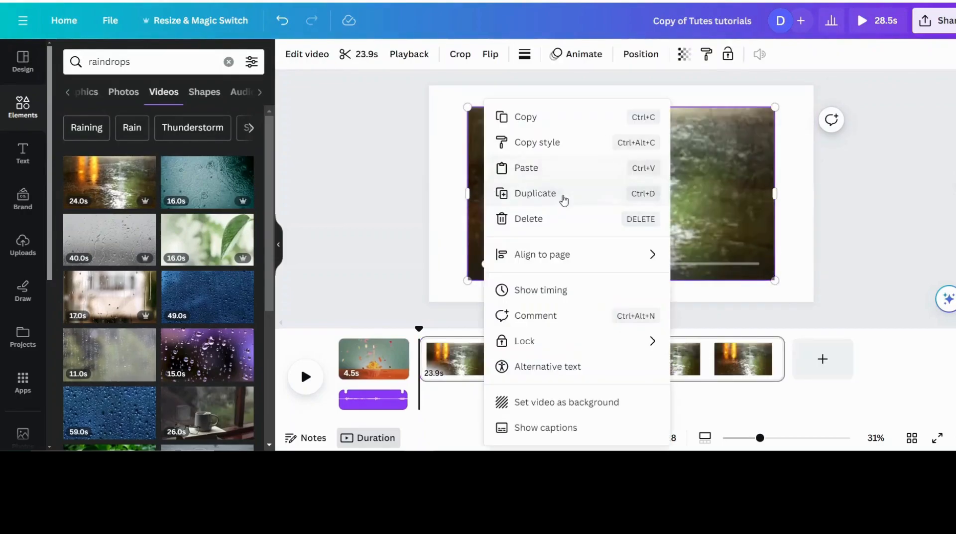
left_click(536, 404)
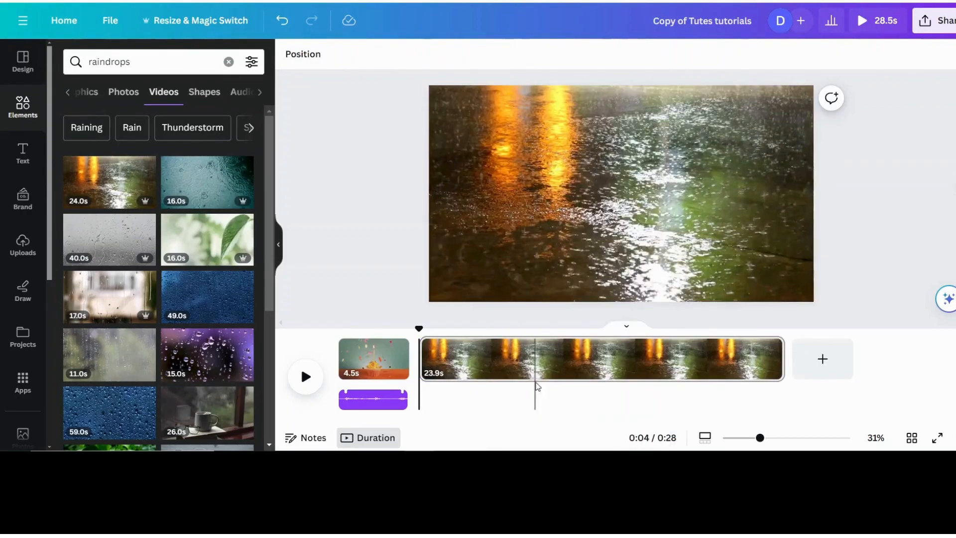
Preview the 0:30 "Heavy Rain Pattering" sound in the audio library and add it under the rain video.
scroll(9, 321, "down", 3)
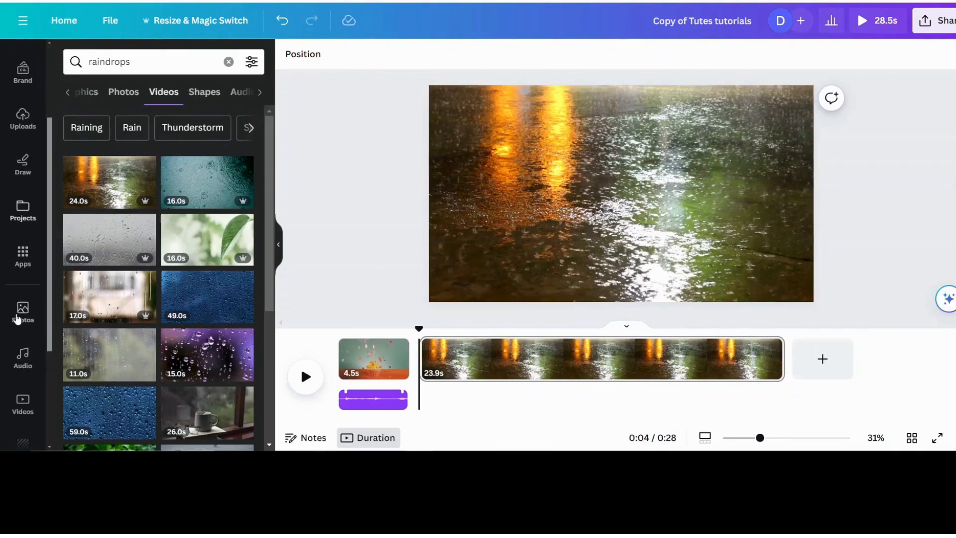
left_click(22, 361)
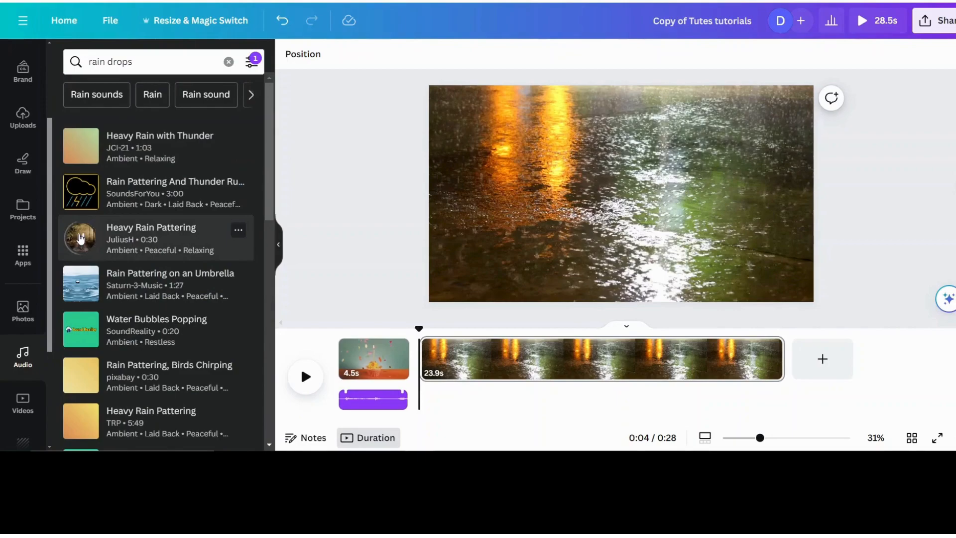
left_click(79, 240)
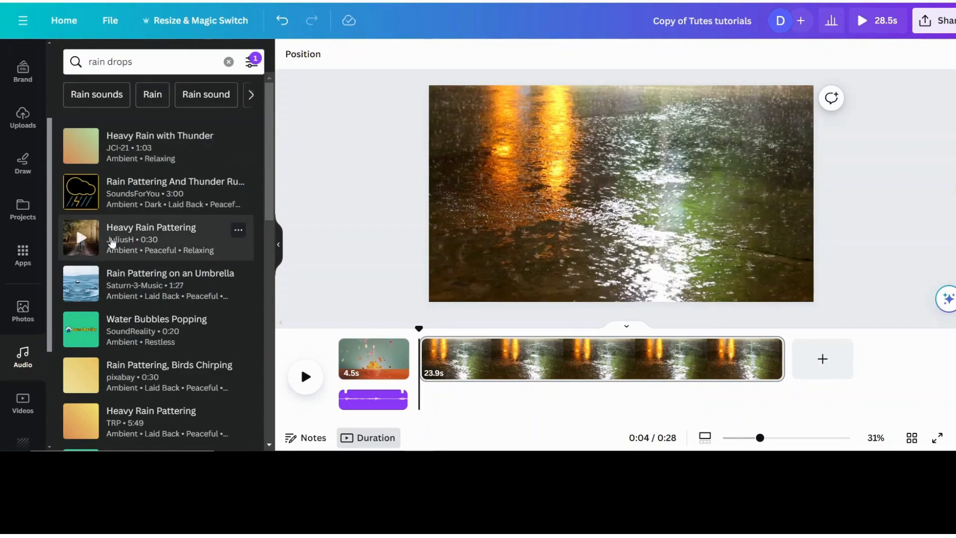
left_click(131, 236)
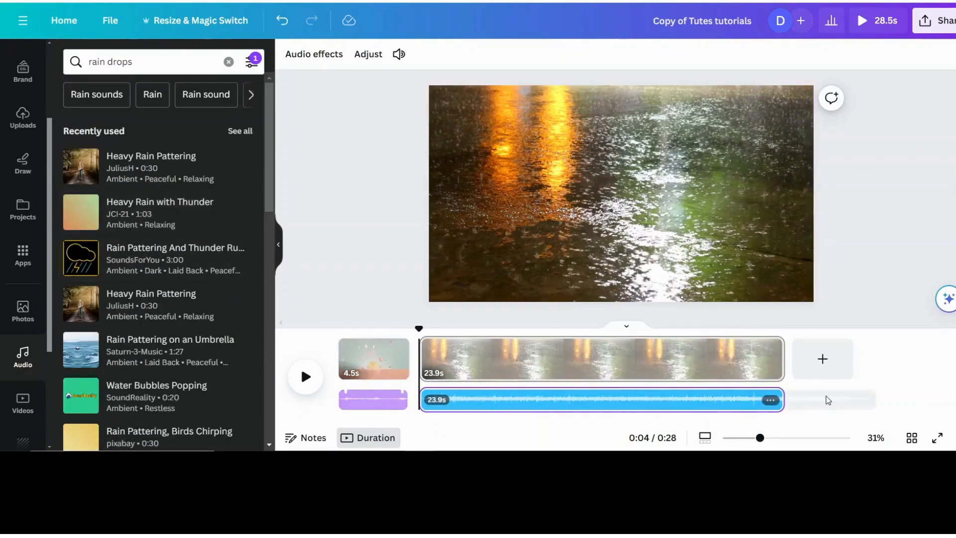
Split the rain audio at 0:10, delete the part after the split, and shorten the rain video page to 5.7s to match.
right_click(539, 398)
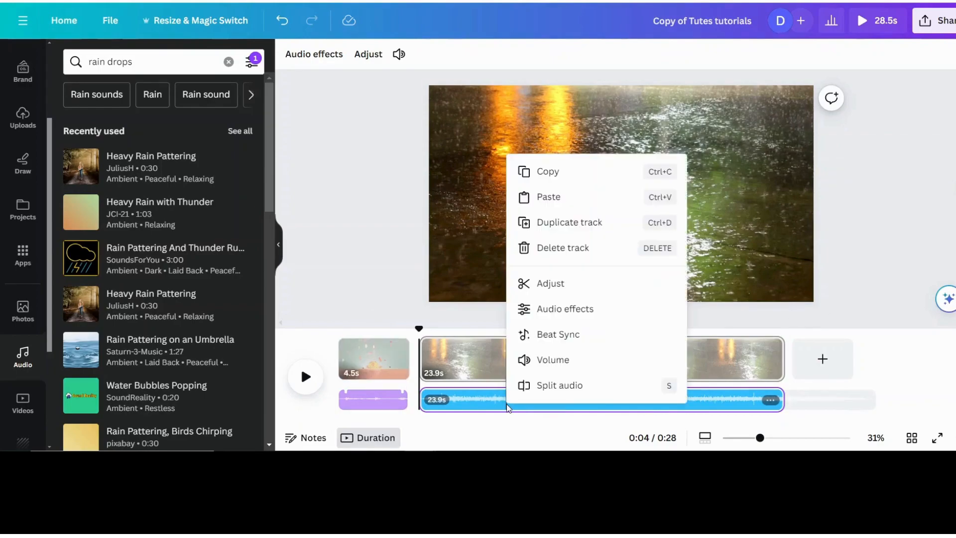
left_click(544, 386)
left_click(566, 401)
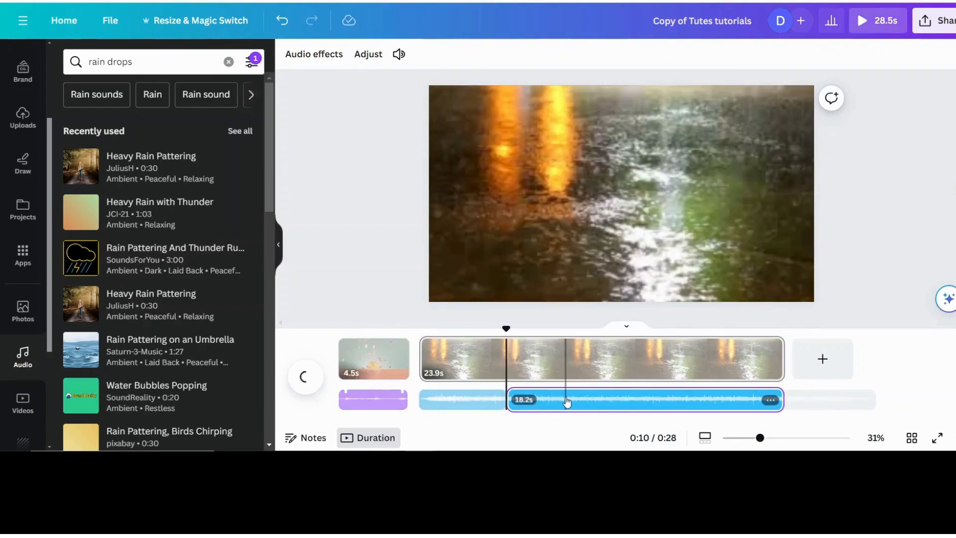
key("Delete")
left_click_drag(780, 358, 505, 371)
Add a blank third page and search the elements for "thunderstorm".
left_click(545, 359)
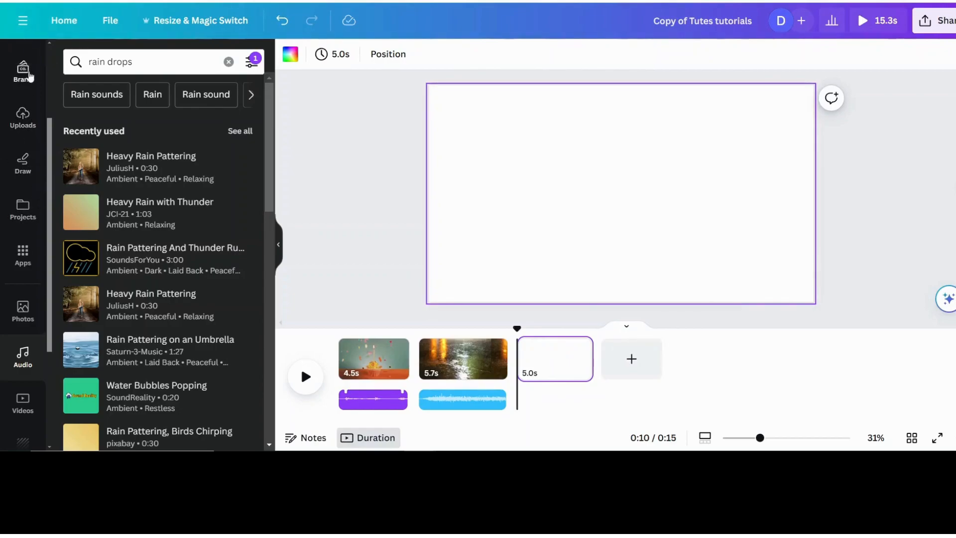
scroll(25, 107, "up", 3)
left_click(25, 107)
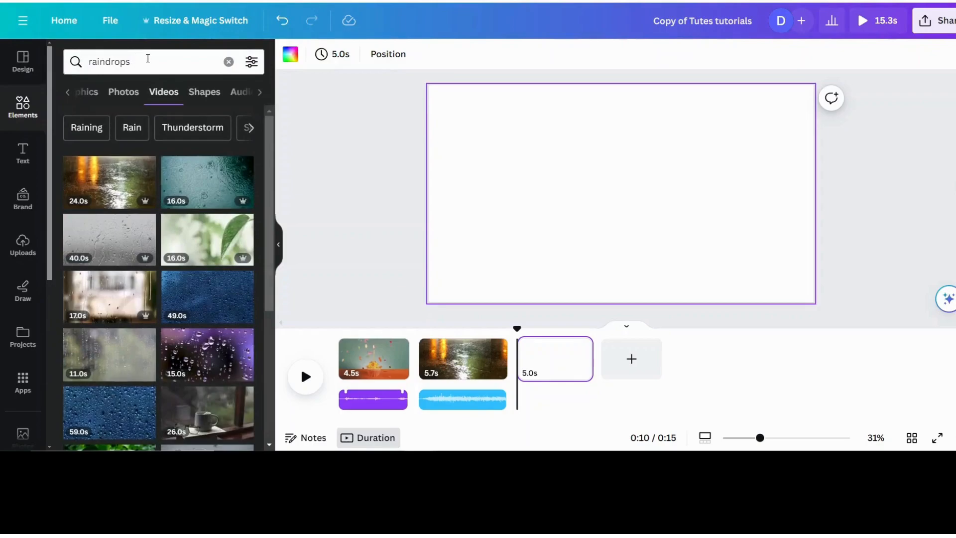
left_click(145, 60)
type("th")
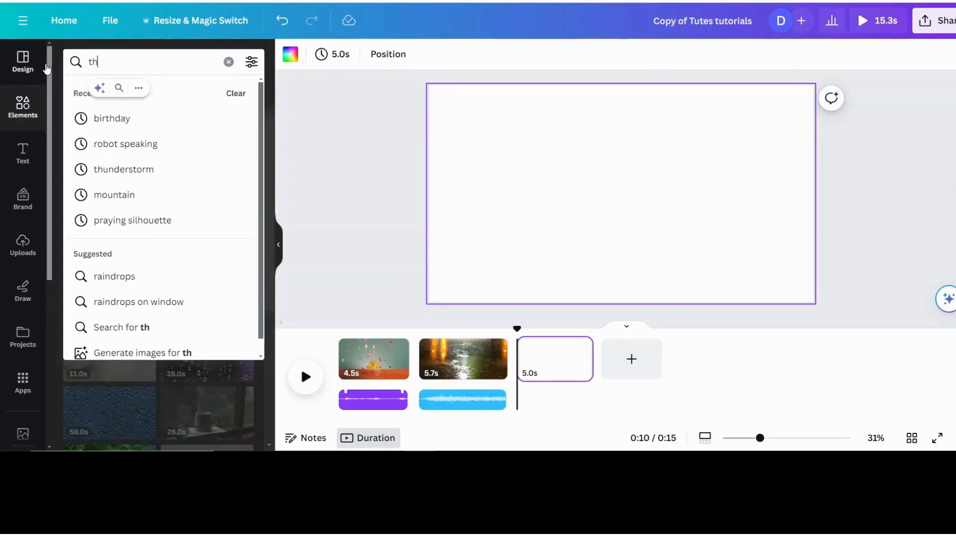
type("understorm")
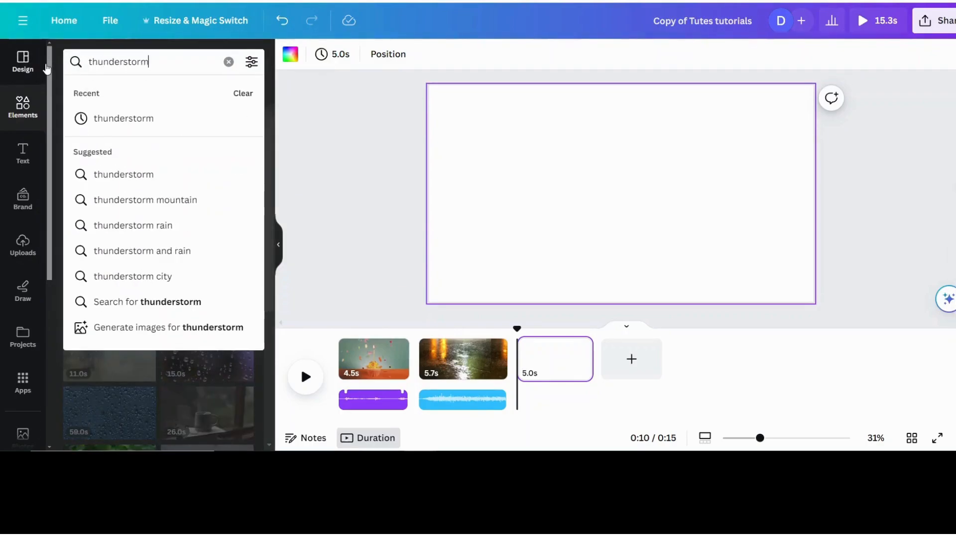
key("Return")
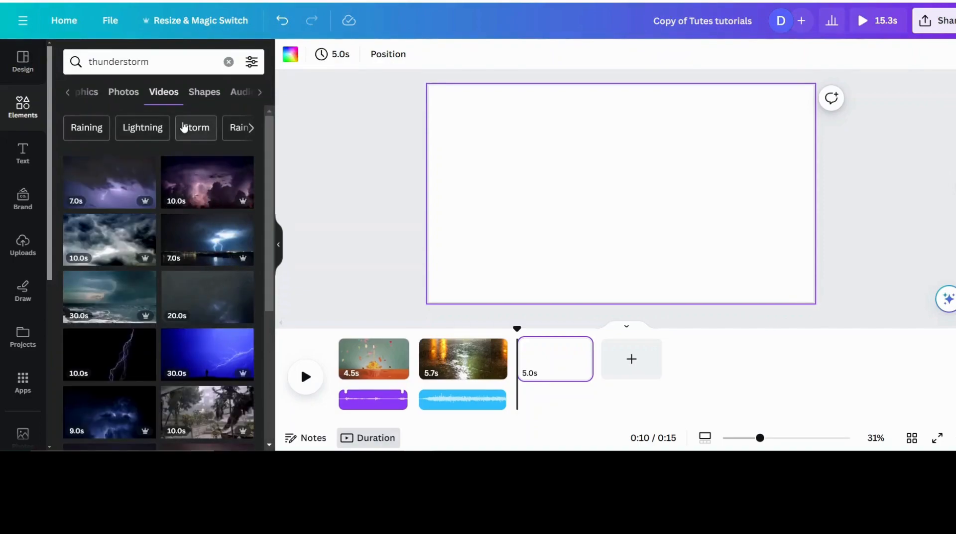
Fill the third page with the thunderstorm photo showing dark clouds and orange lightning over low hills.
left_click(129, 97)
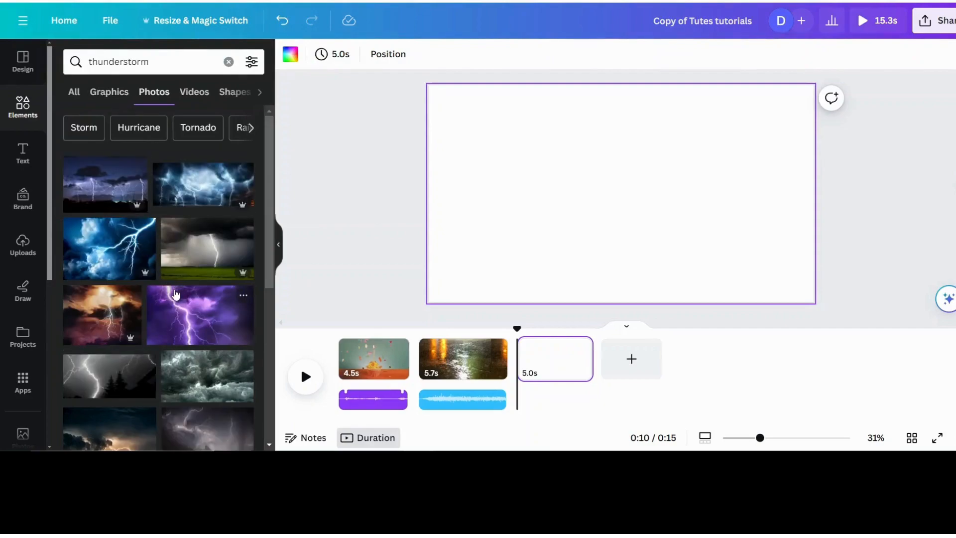
scroll(175, 293, "down", 3)
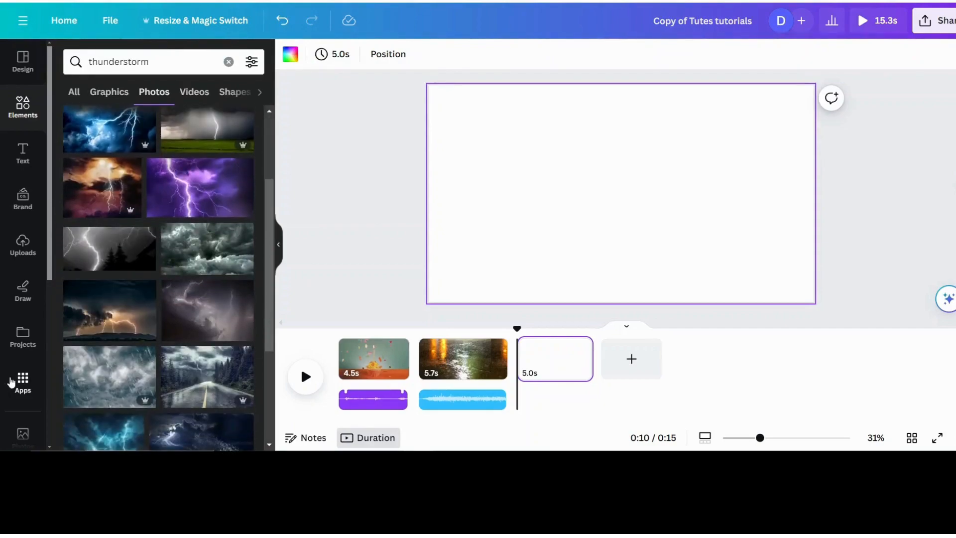
left_click_drag(114, 302, 445, 168)
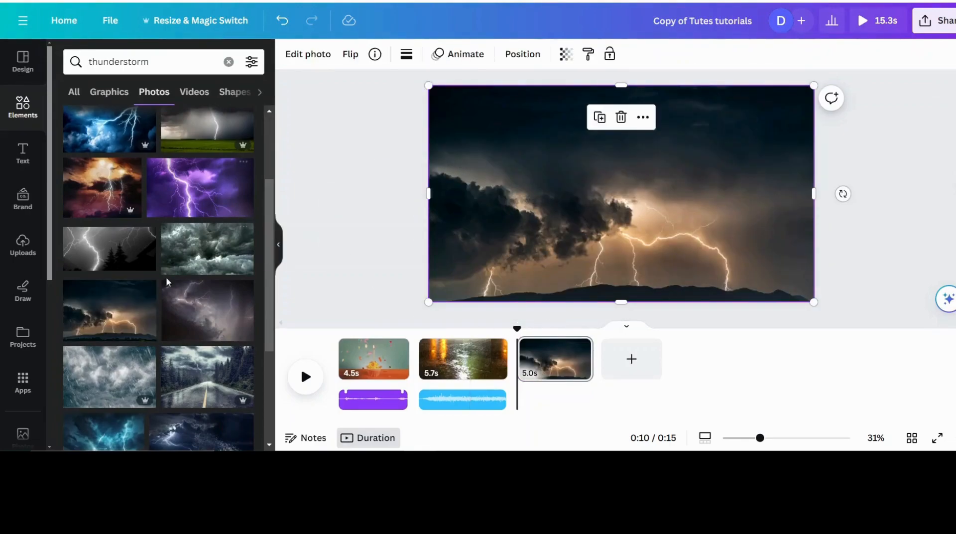
Search the audio library for "thunderstorm".
scroll(39, 356, "down", 3)
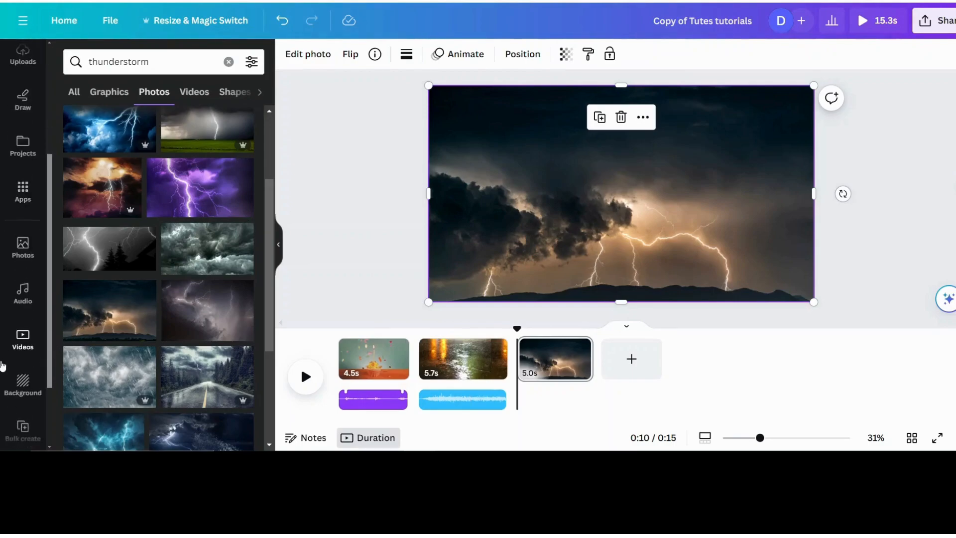
left_click(23, 292)
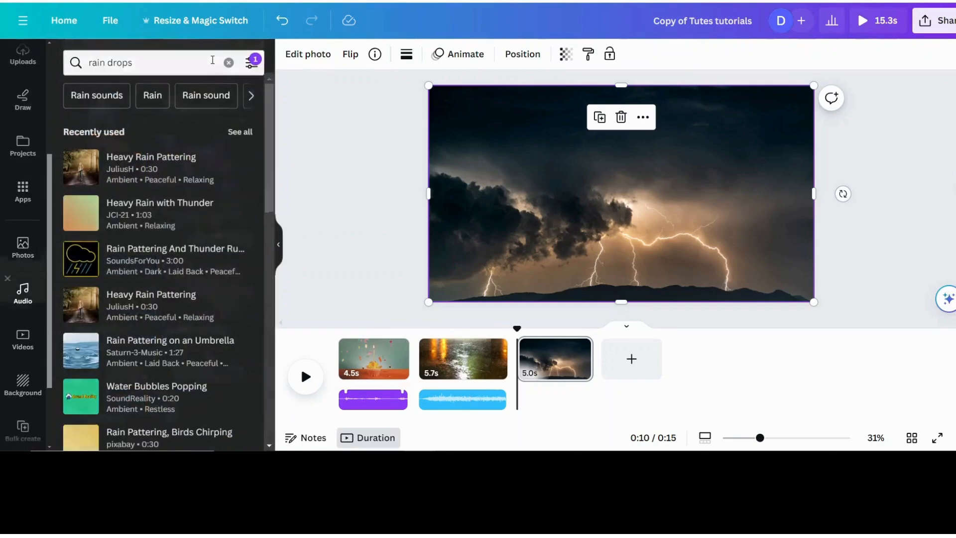
left_click(167, 59)
type("thunde")
type("orm")
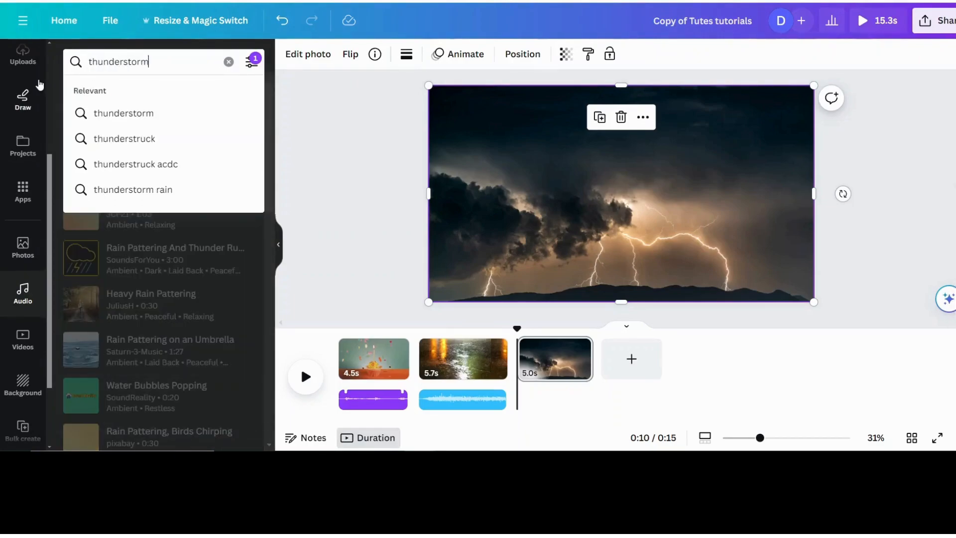
key("Return")
Change the audio search to "thunder and lightning".
left_click(174, 58)
key("ctrl+a")
key("BackSpace")
type("thunder and ")
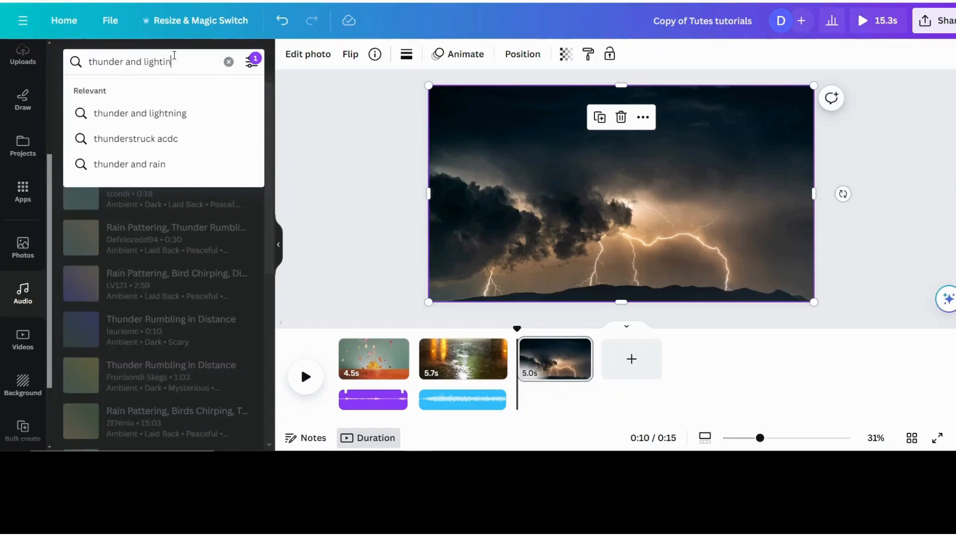
type("lightning")
key("Return")
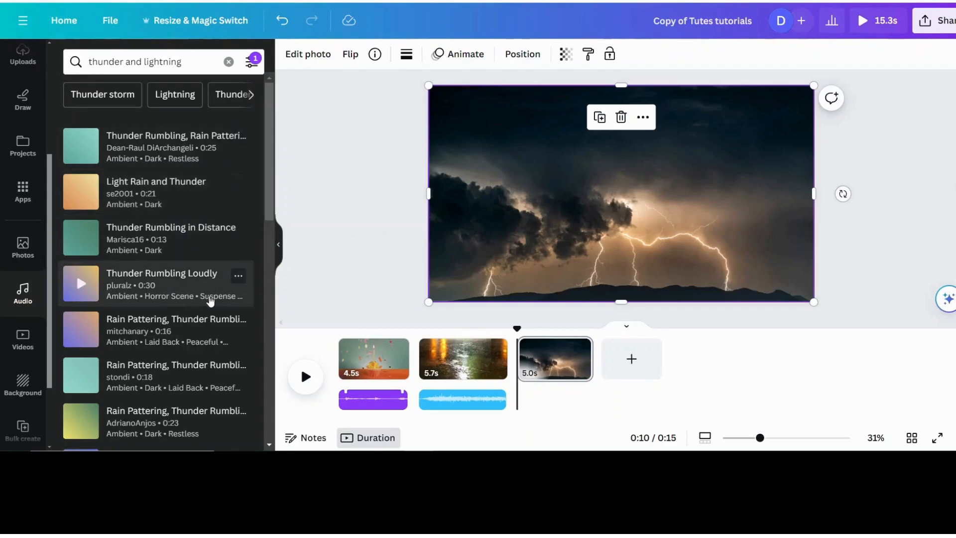
Preview the 0:23 rain pattering and thunder rumbling sound and add it under the lightning photo page.
left_click(80, 421)
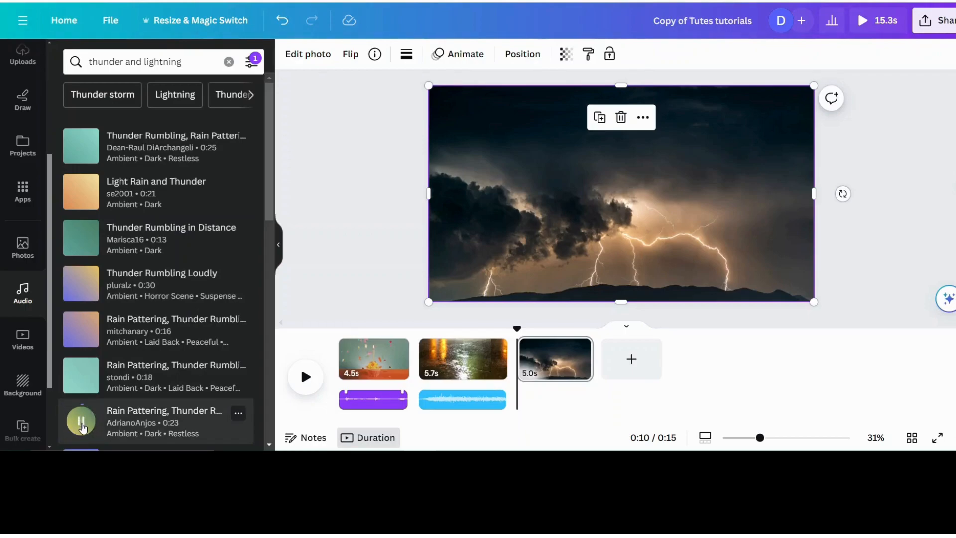
left_click(82, 424)
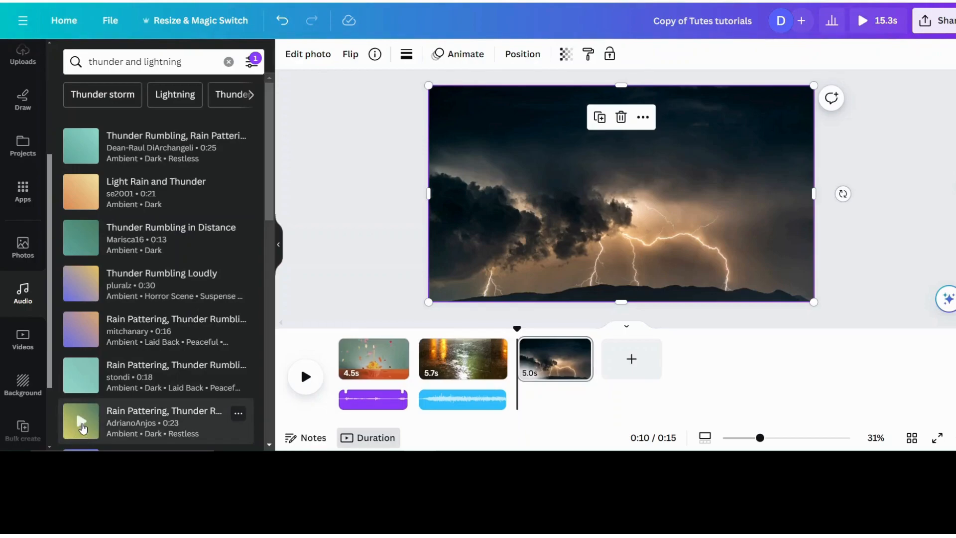
left_click(119, 423)
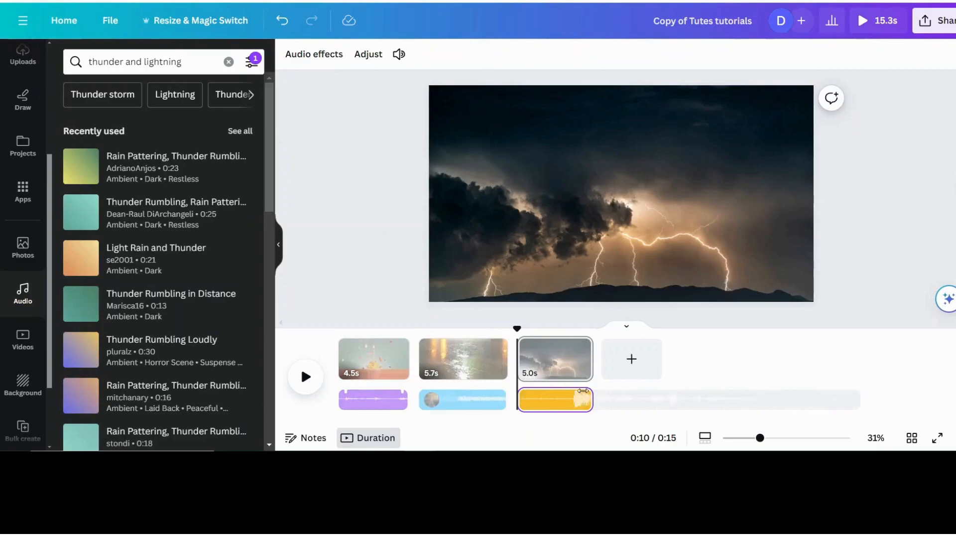
Add a blank fourth page and trim the thunder audio to 5.0s so it ends with the lightning page.
left_click(629, 366)
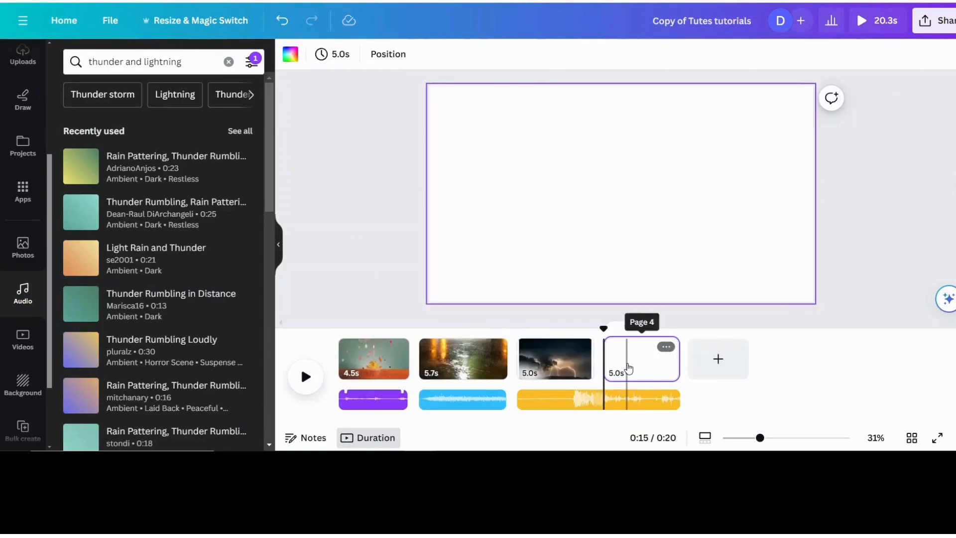
left_click(677, 402)
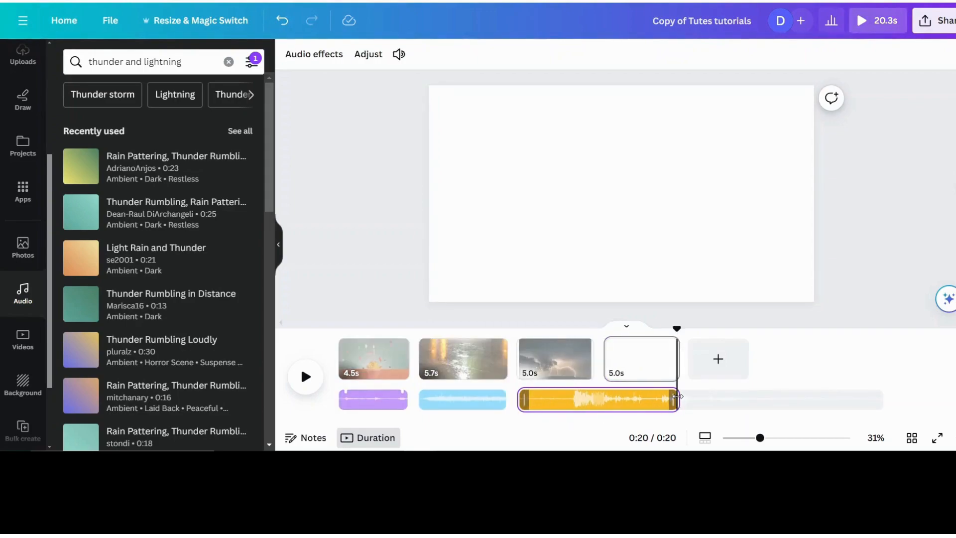
left_click_drag(677, 396, 593, 399)
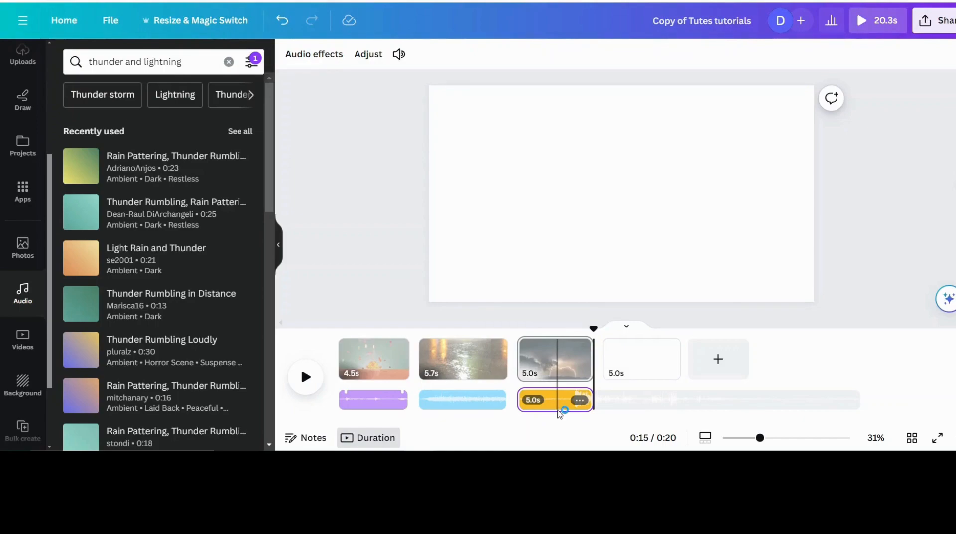
left_click(632, 367)
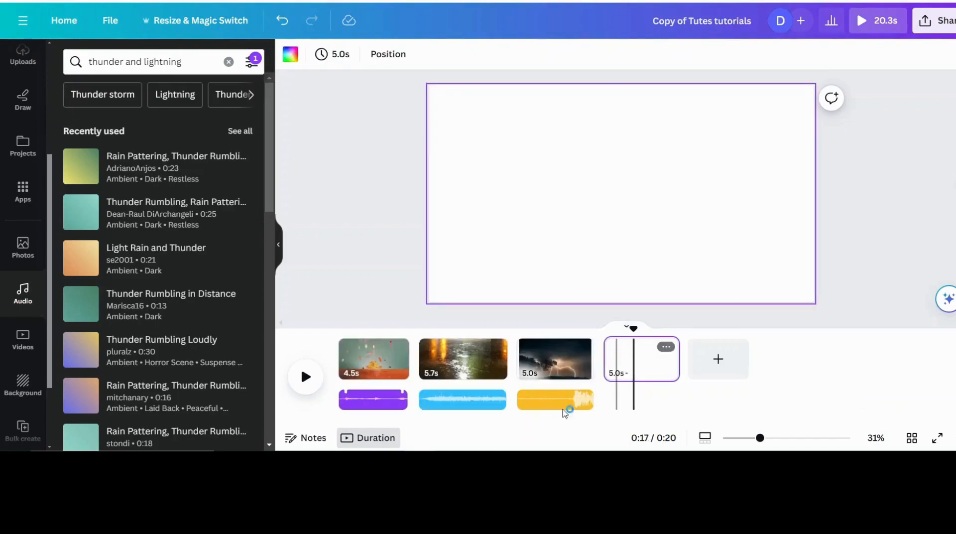